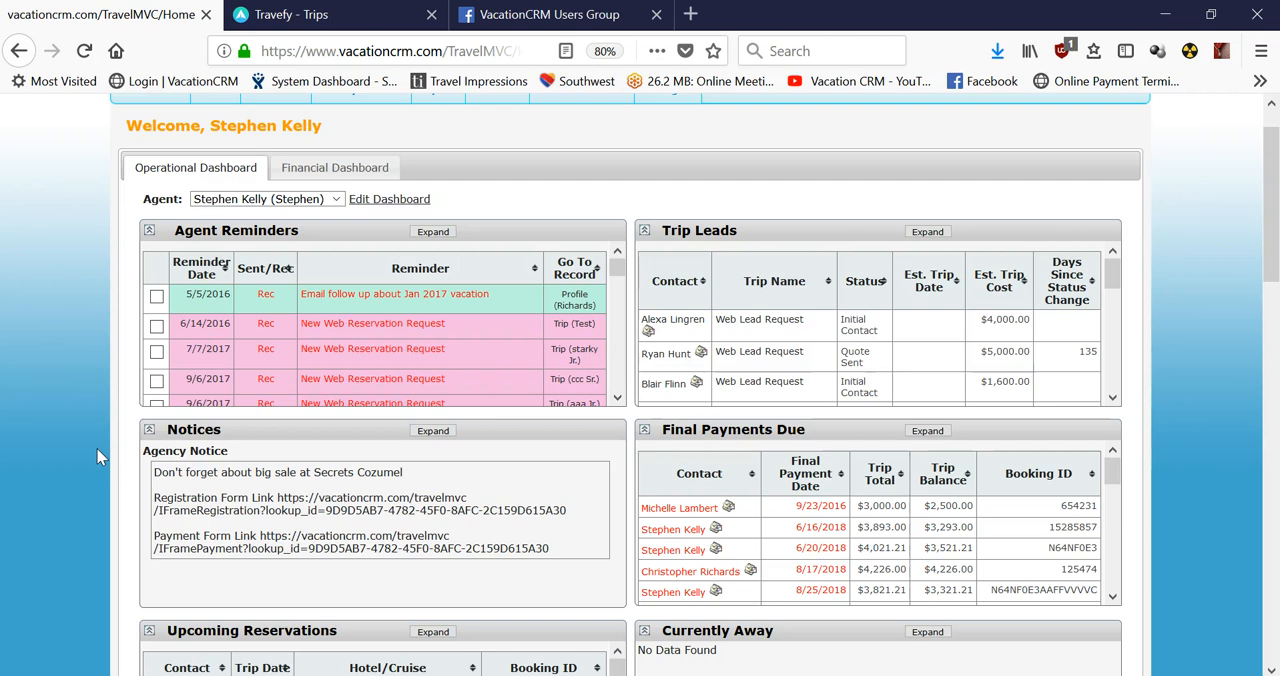
# Open the first listed user's account for editing and show its supplier information.
pyautogui.scroll(1, 200, 268)
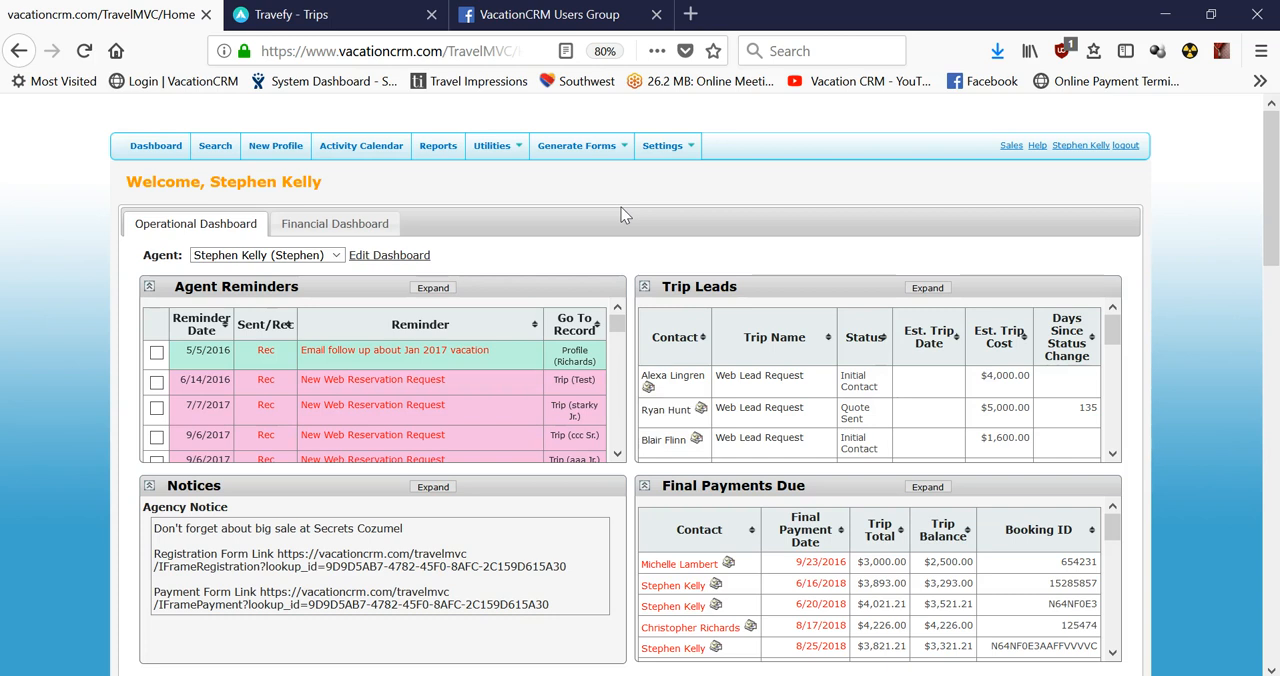
pyautogui.click(667, 158)
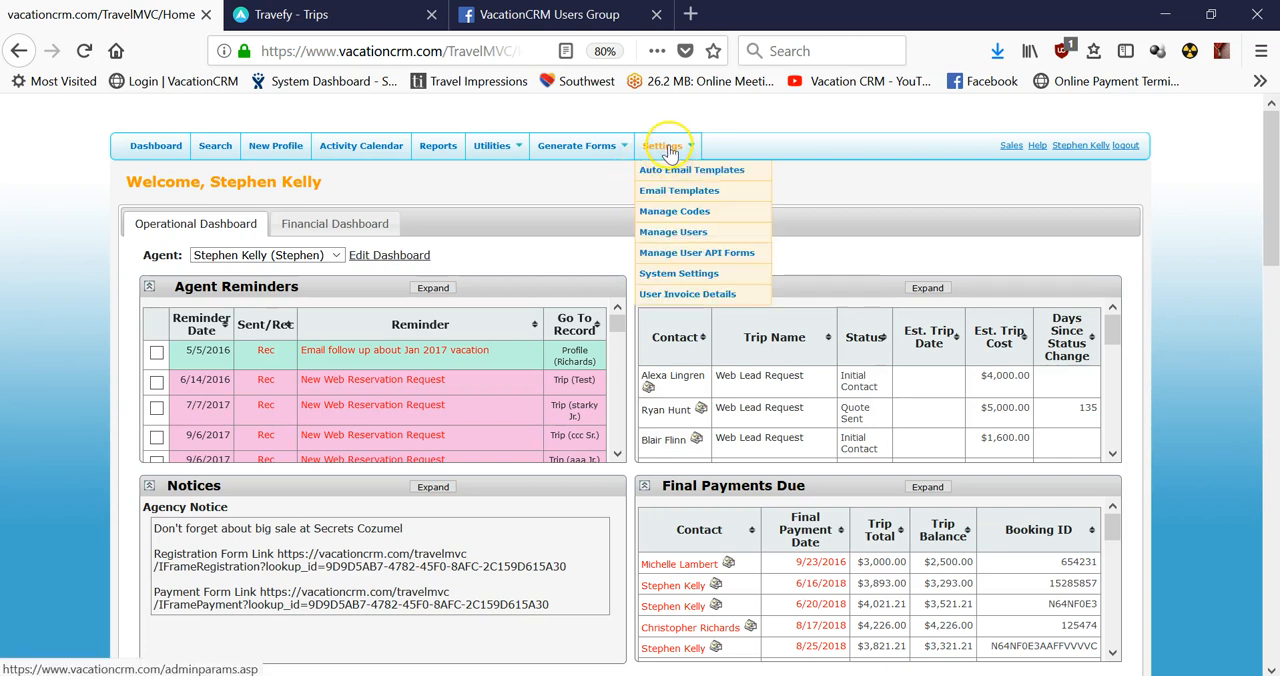
pyautogui.click(677, 235)
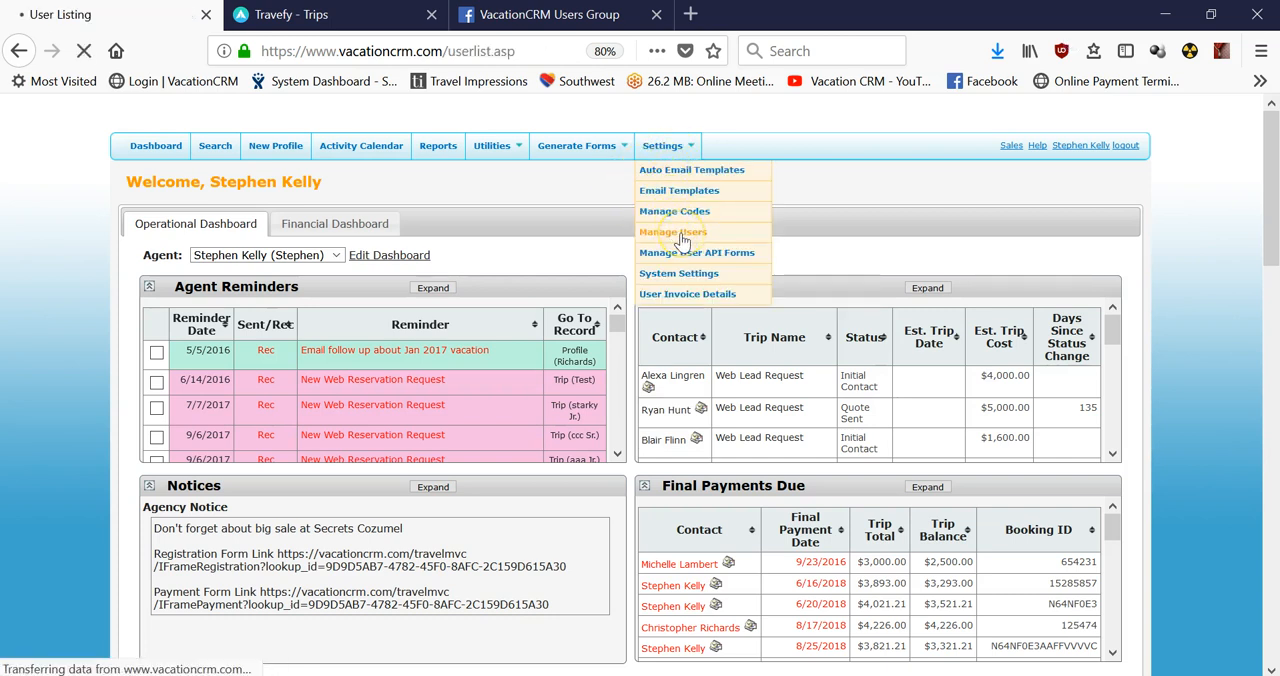
pyautogui.click(157, 268)
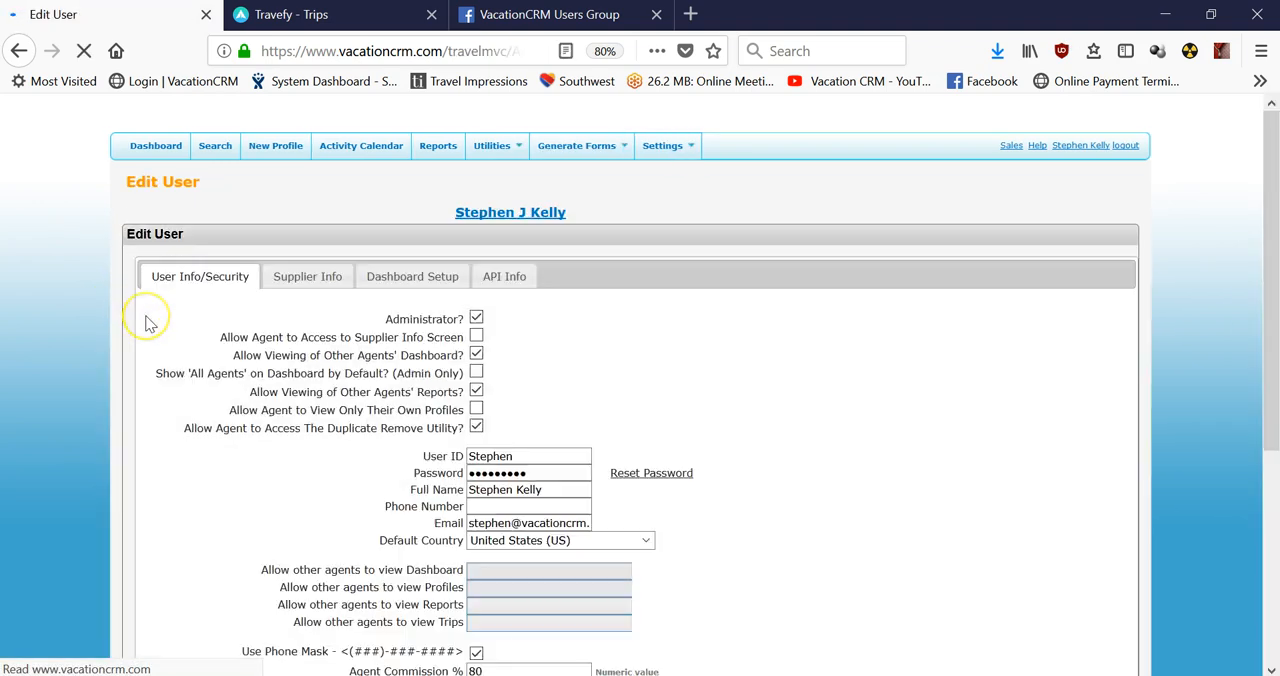
pyautogui.click(307, 285)
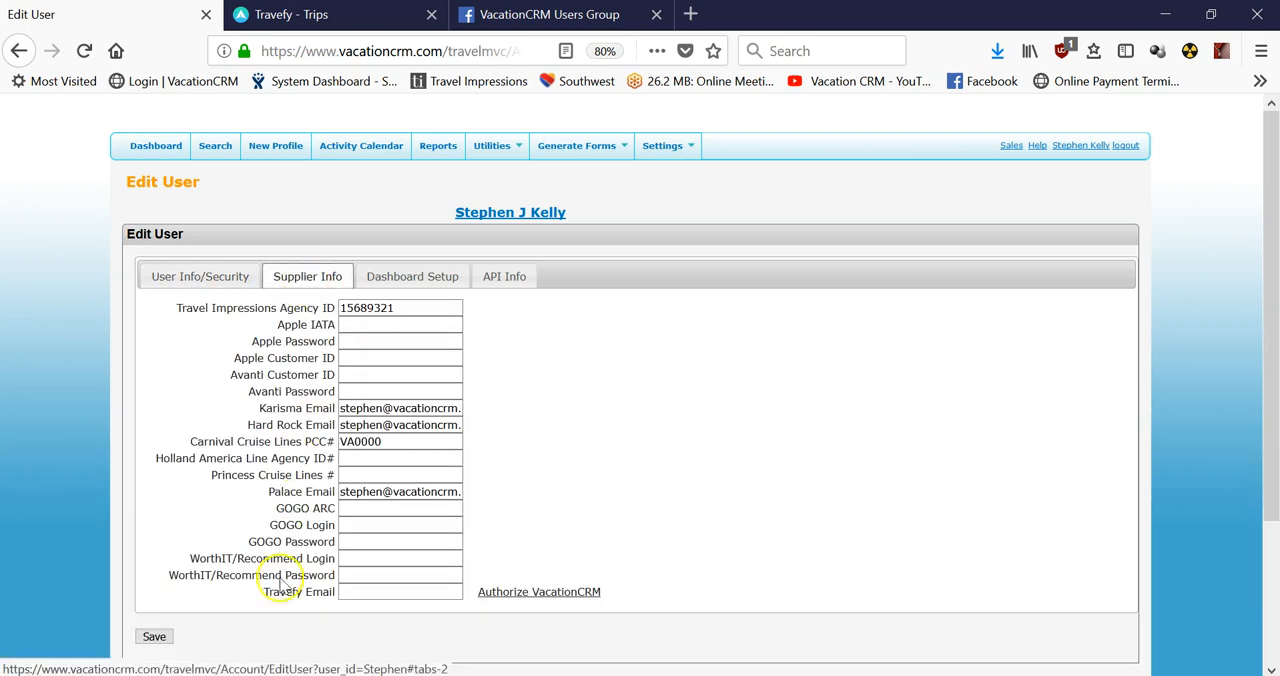
# Enter the user's e-mail address as the Travefy Email and save the supplier information.
pyautogui.click(344, 591)
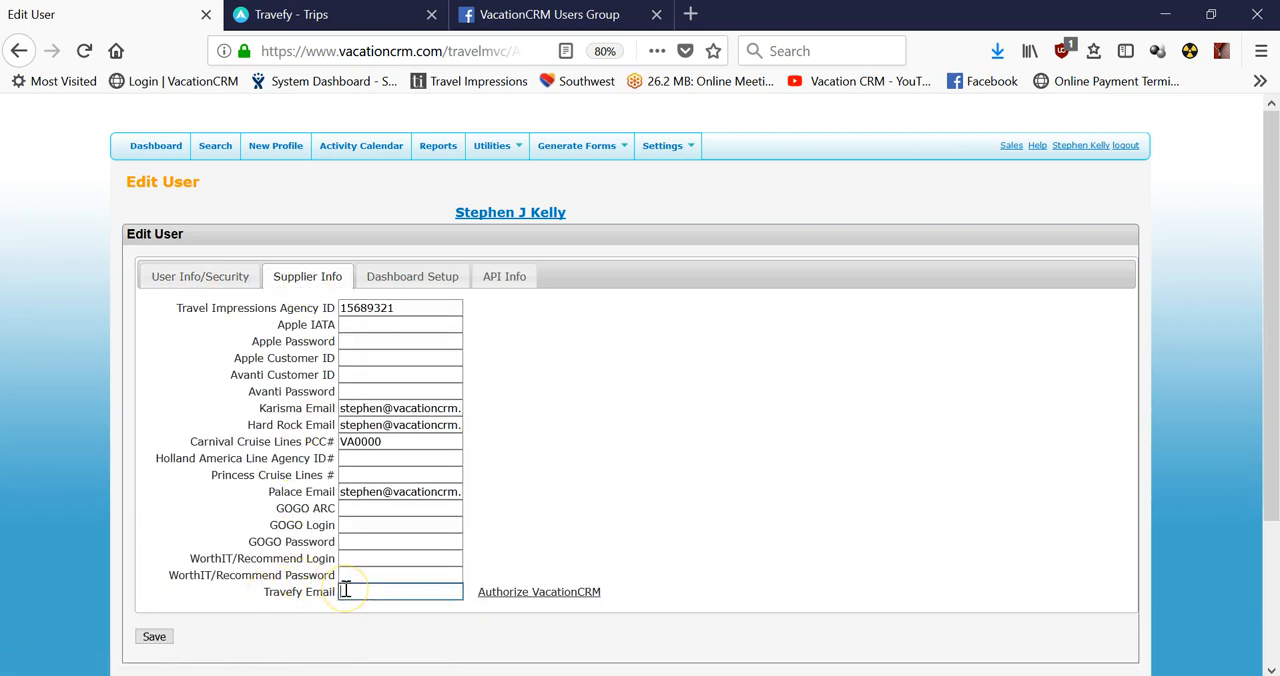
pyautogui.write('step')
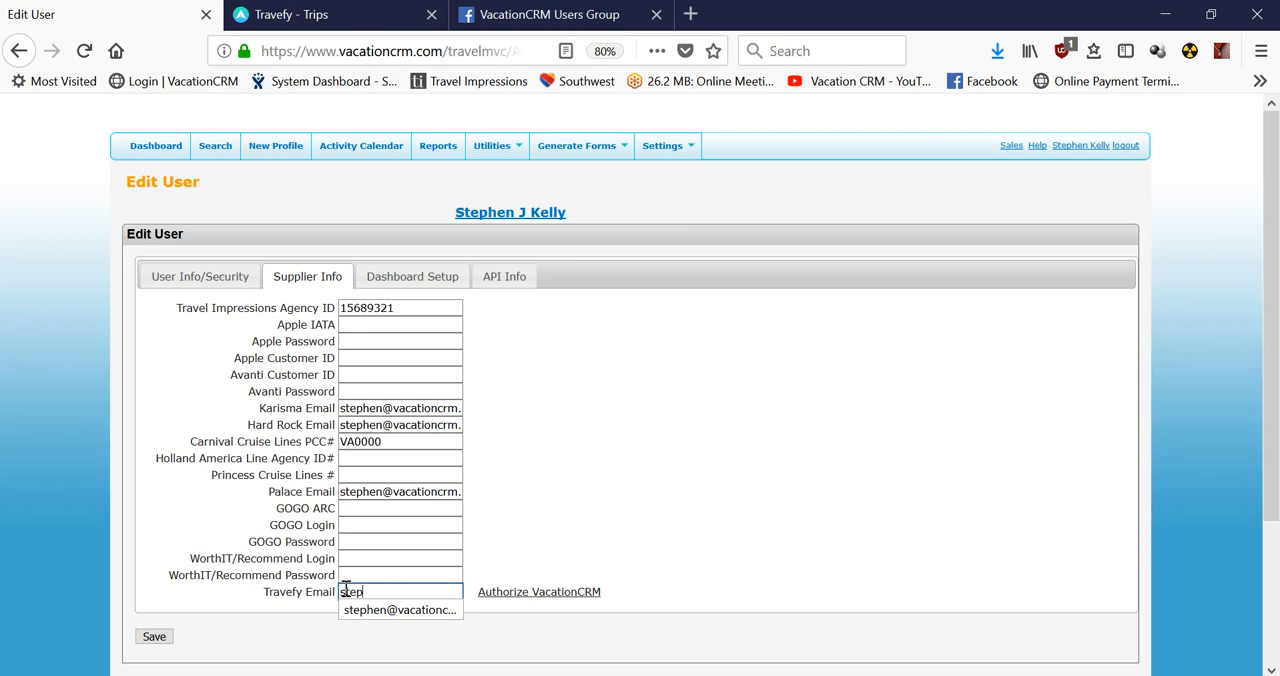
pyautogui.click(372, 609)
pyautogui.click(152, 637)
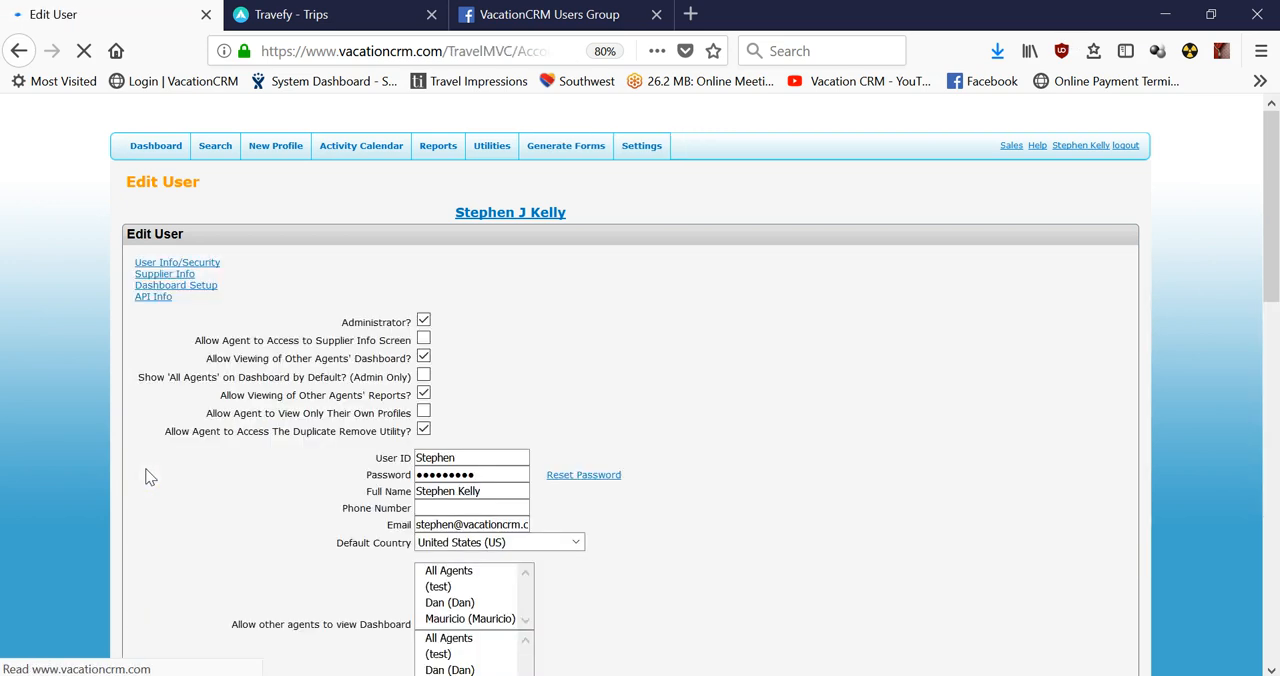
# Start the VacationCRM authorization from the supplier information and confirm it in Travefy.
pyautogui.scroll(-1, 200, 400)
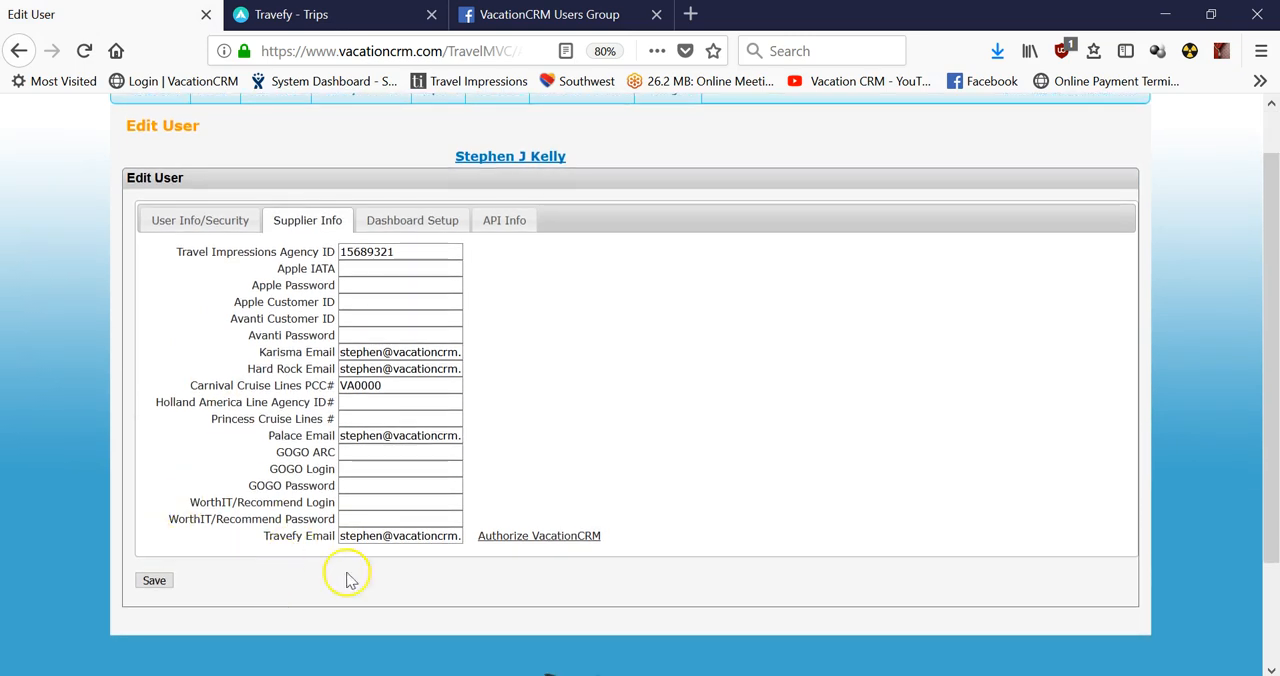
pyautogui.click(545, 549)
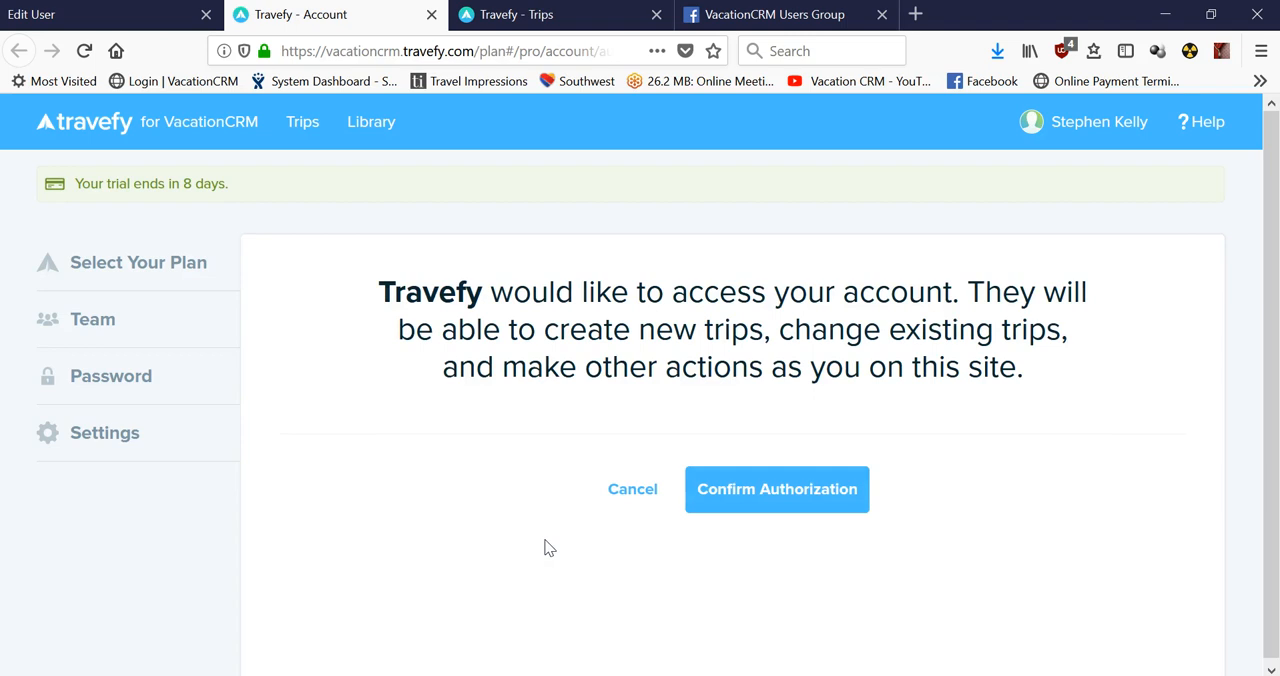
pyautogui.click(766, 490)
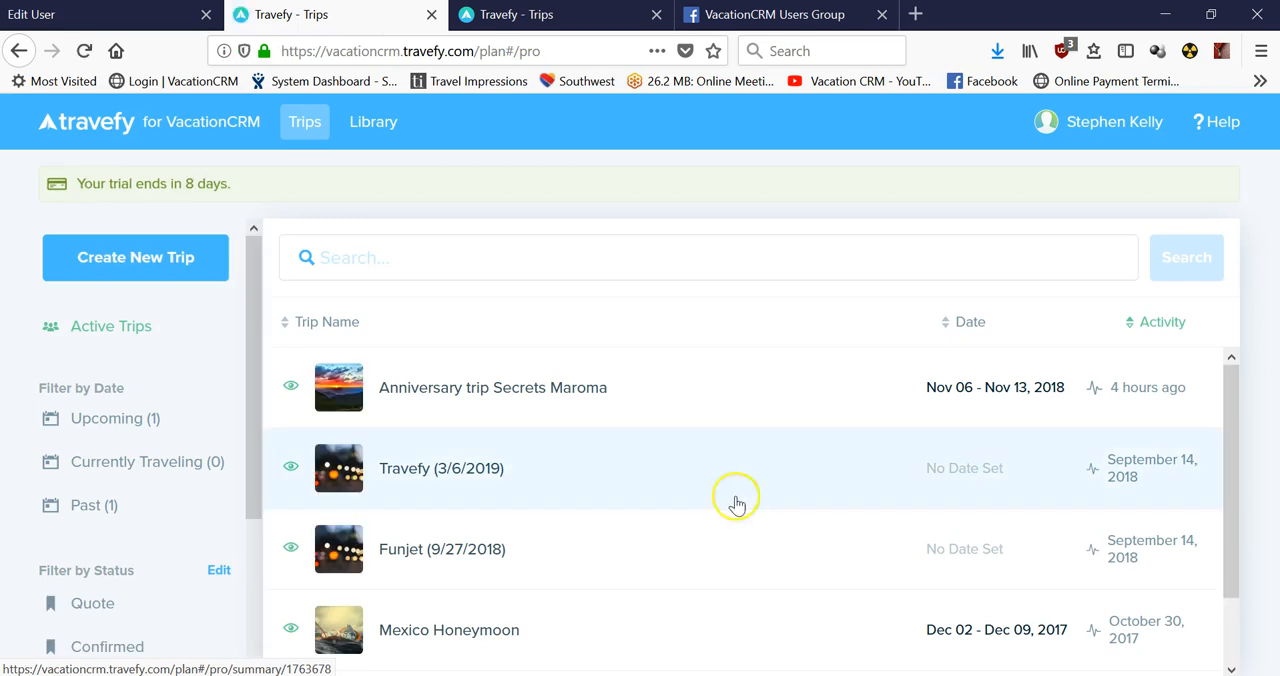
# Switch back to the Edit User page in VacationCRM and save the supplier information again.
pyautogui.click(134, 16)
pyautogui.scroll(1, 855, 245)
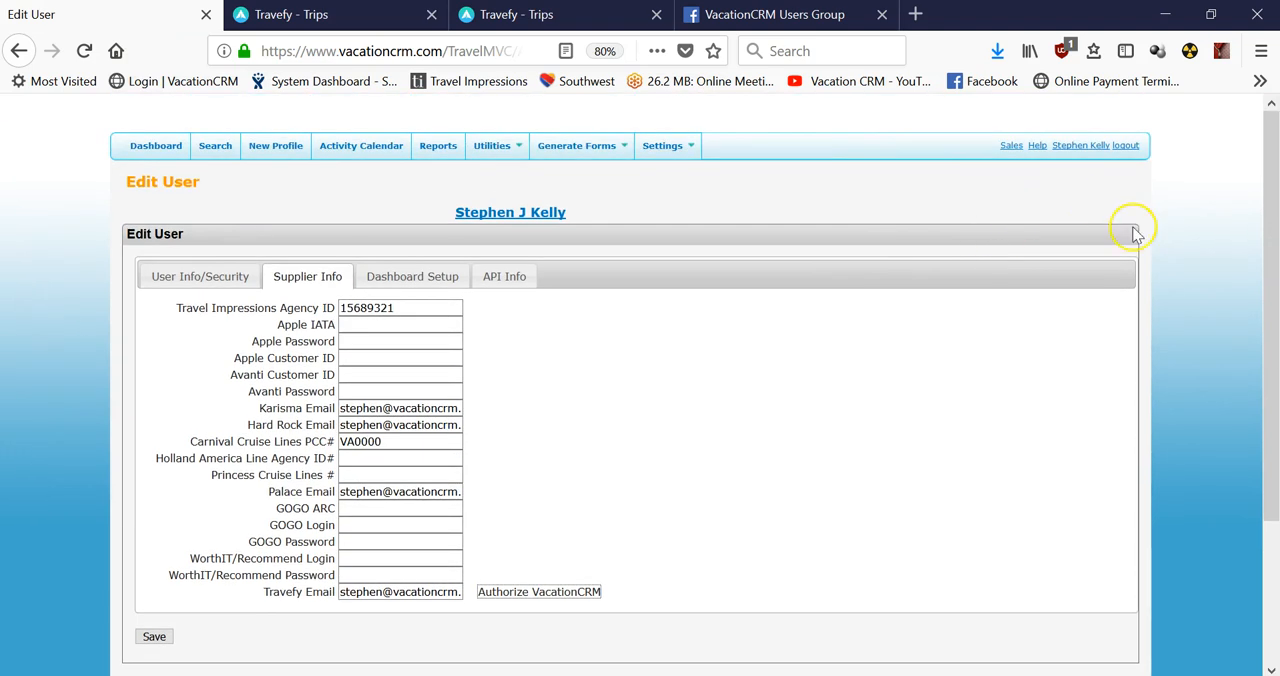
pyautogui.click(154, 637)
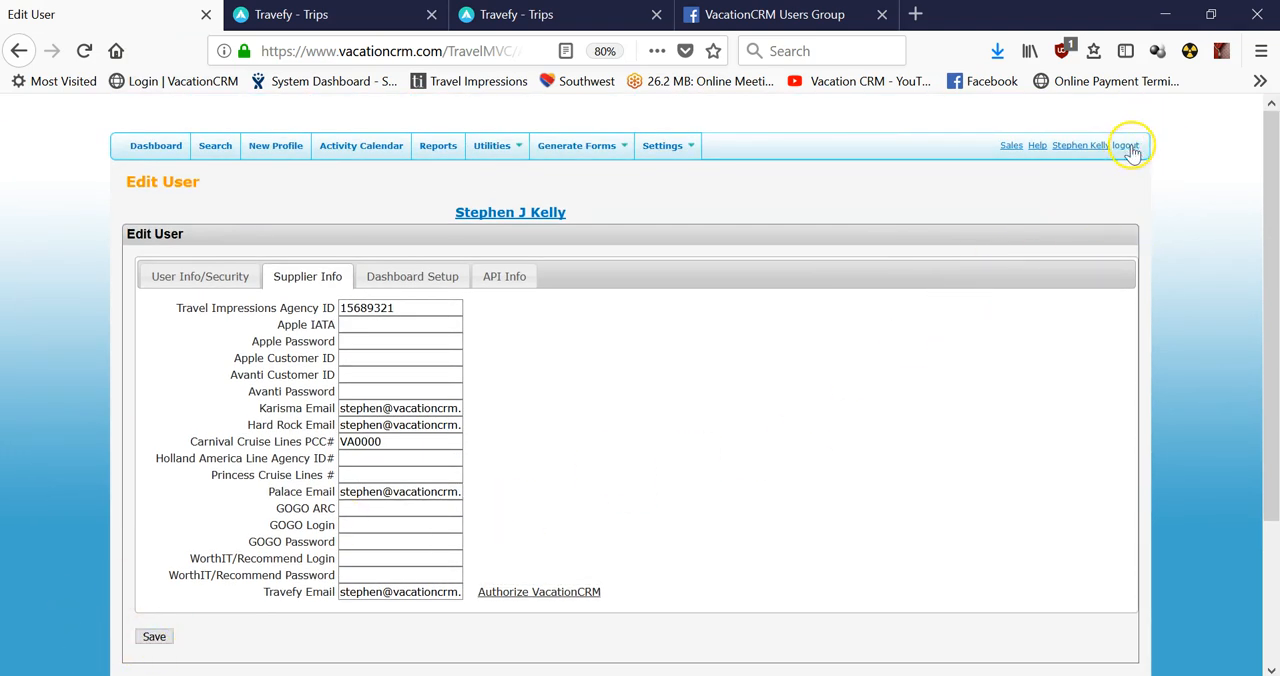
# Log out of VacationCRM and log back in with the user ID, the company test_demo and the account password.
pyautogui.click(1127, 146)
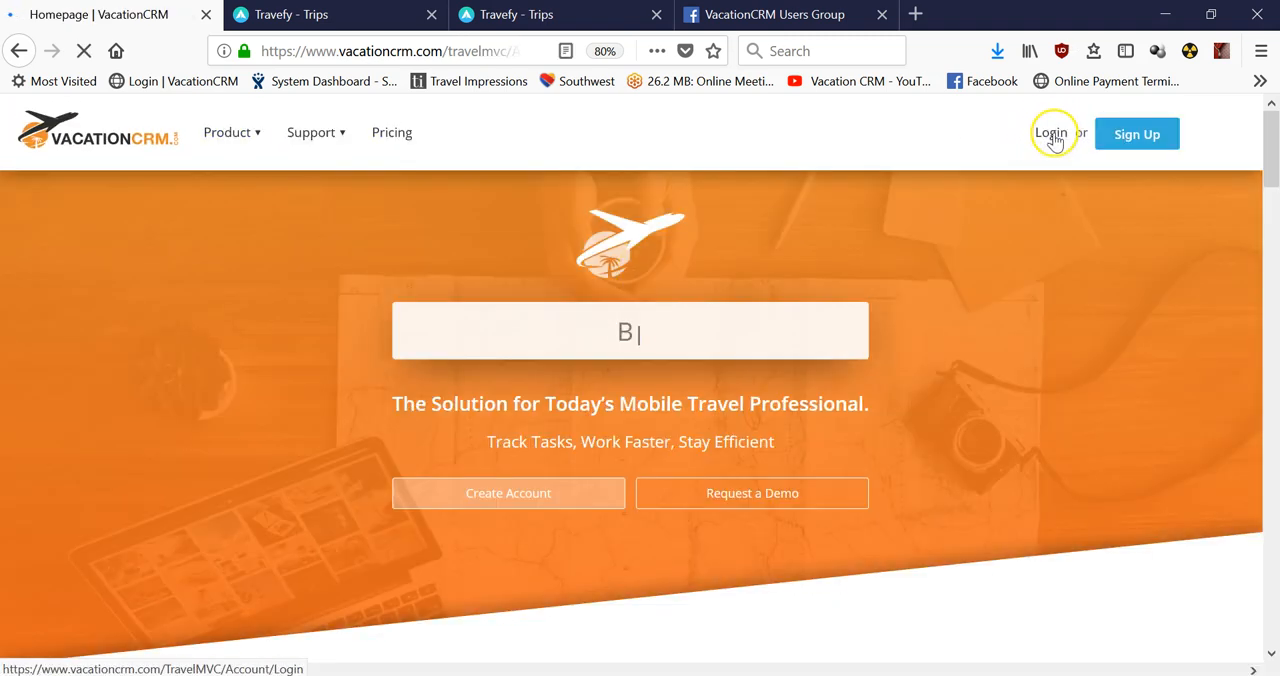
pyautogui.click(1052, 136)
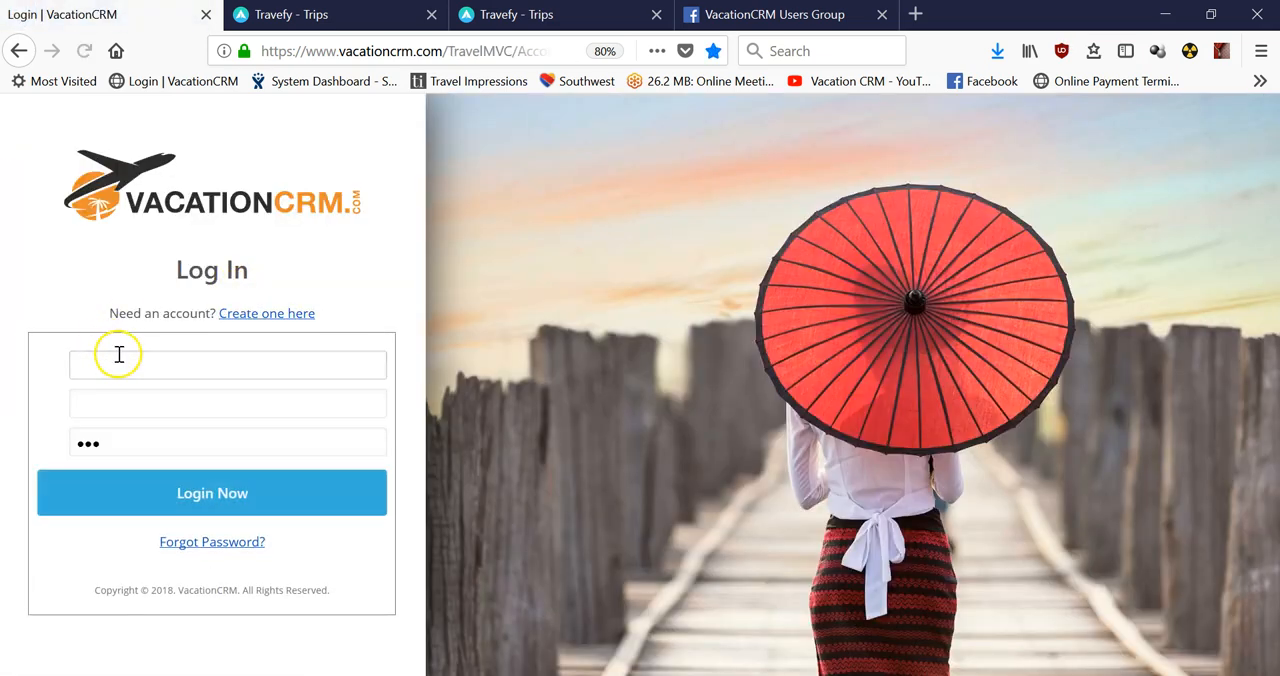
pyautogui.click(119, 356)
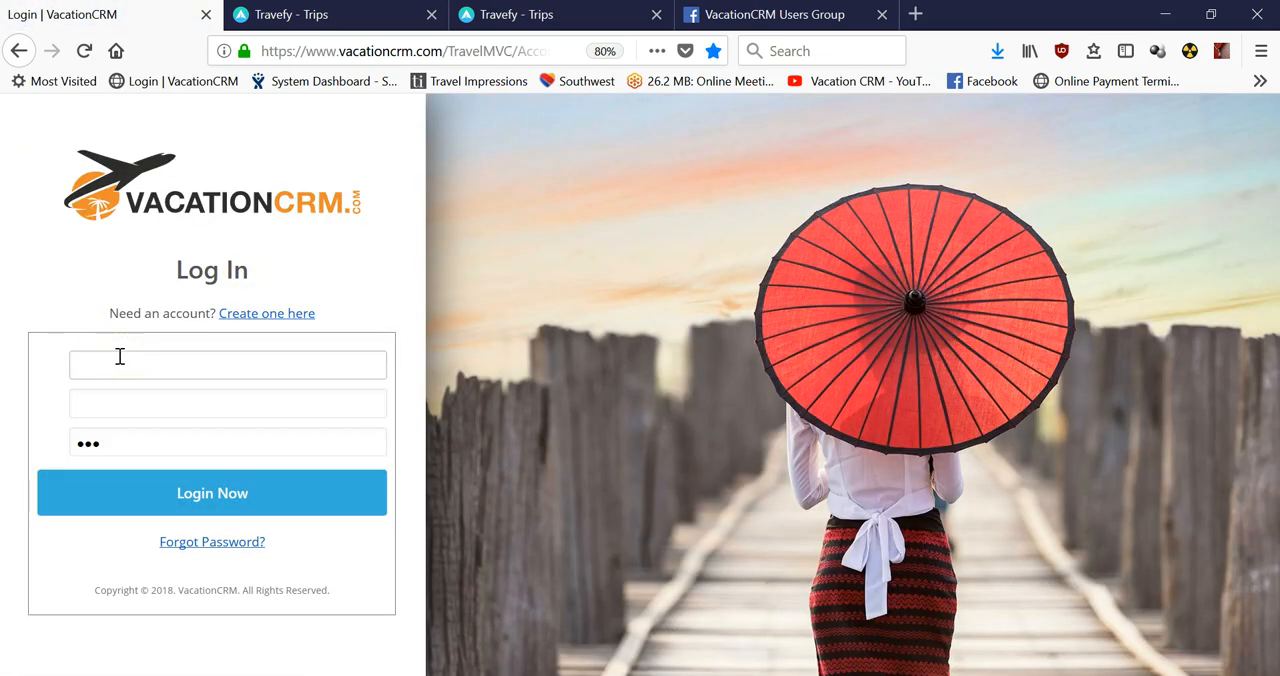
pyautogui.write('stephen')
pyautogui.press('Tab')
pyautogui.write('test_')
pyautogui.press('Tab')
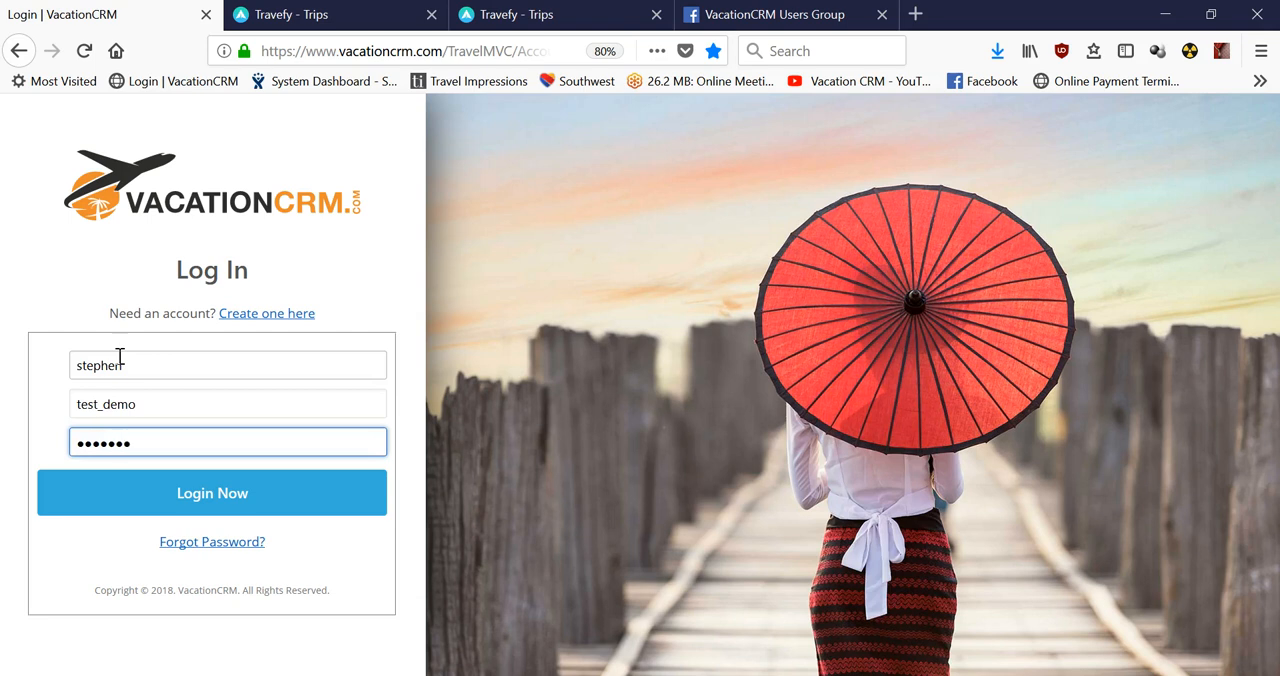
pyautogui.press('Return')
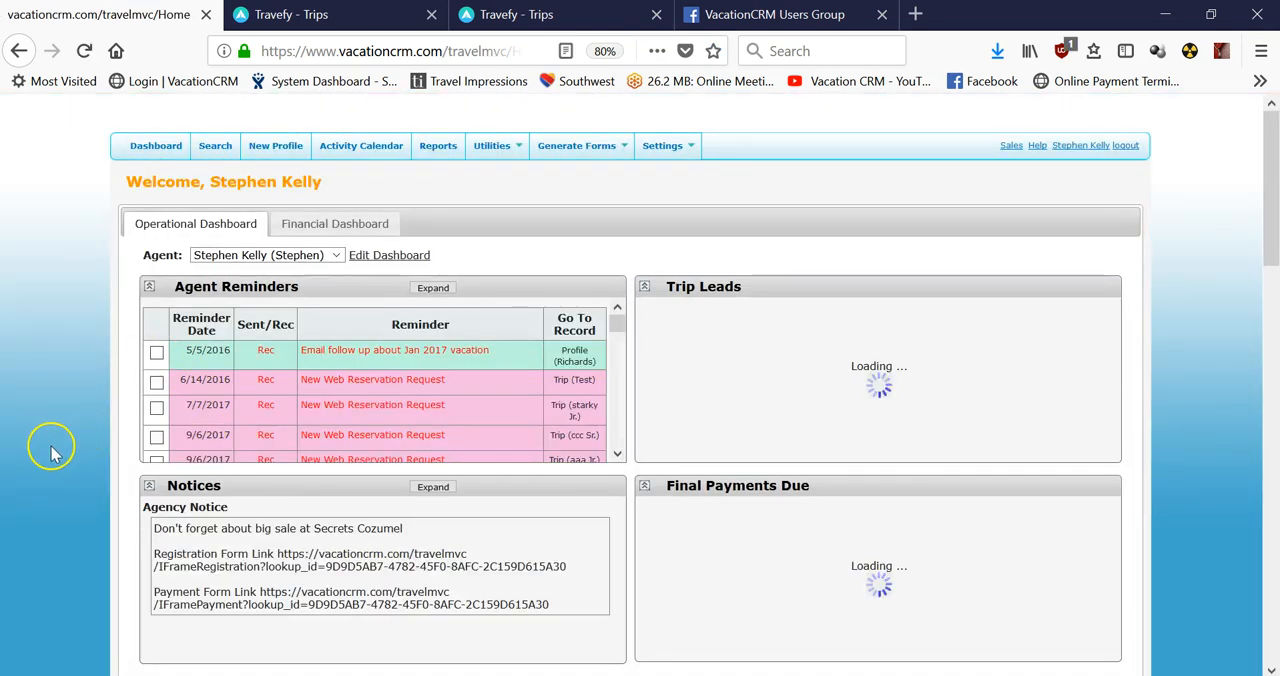
# Open the profile of the second contact under Final Payments Due and list the client's trips.
pyautogui.scroll(-1, 151, 465)
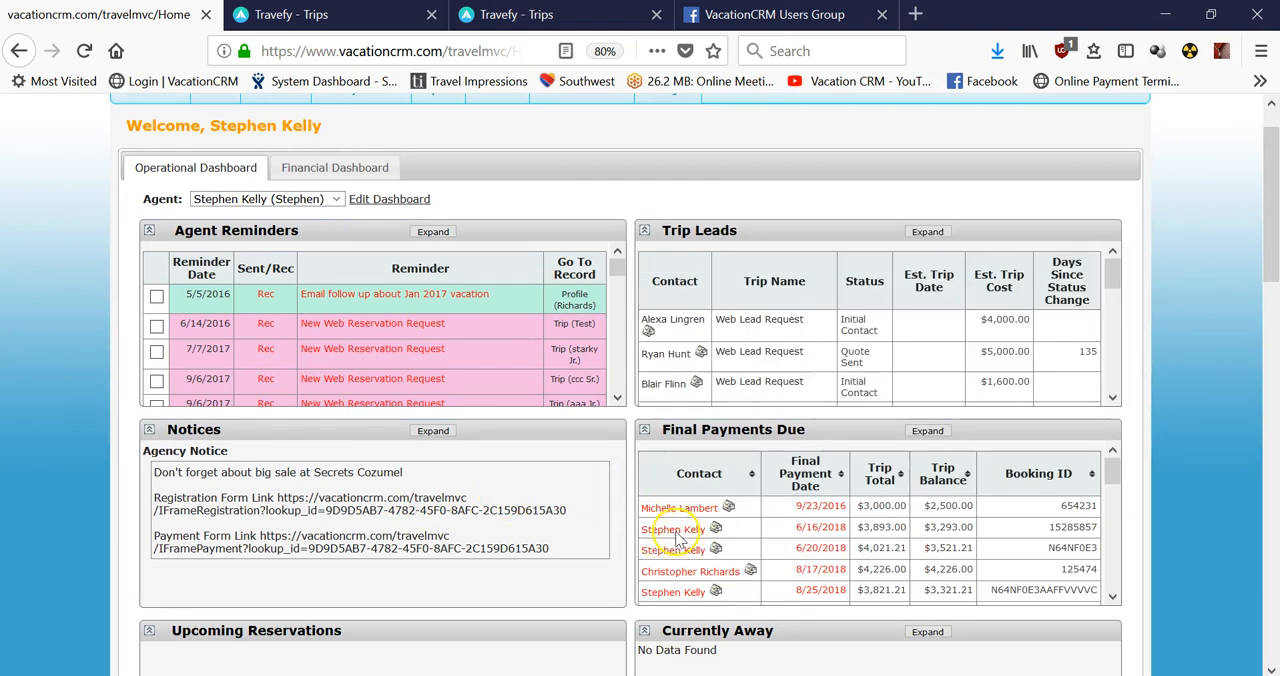
pyautogui.moveTo(677, 539)
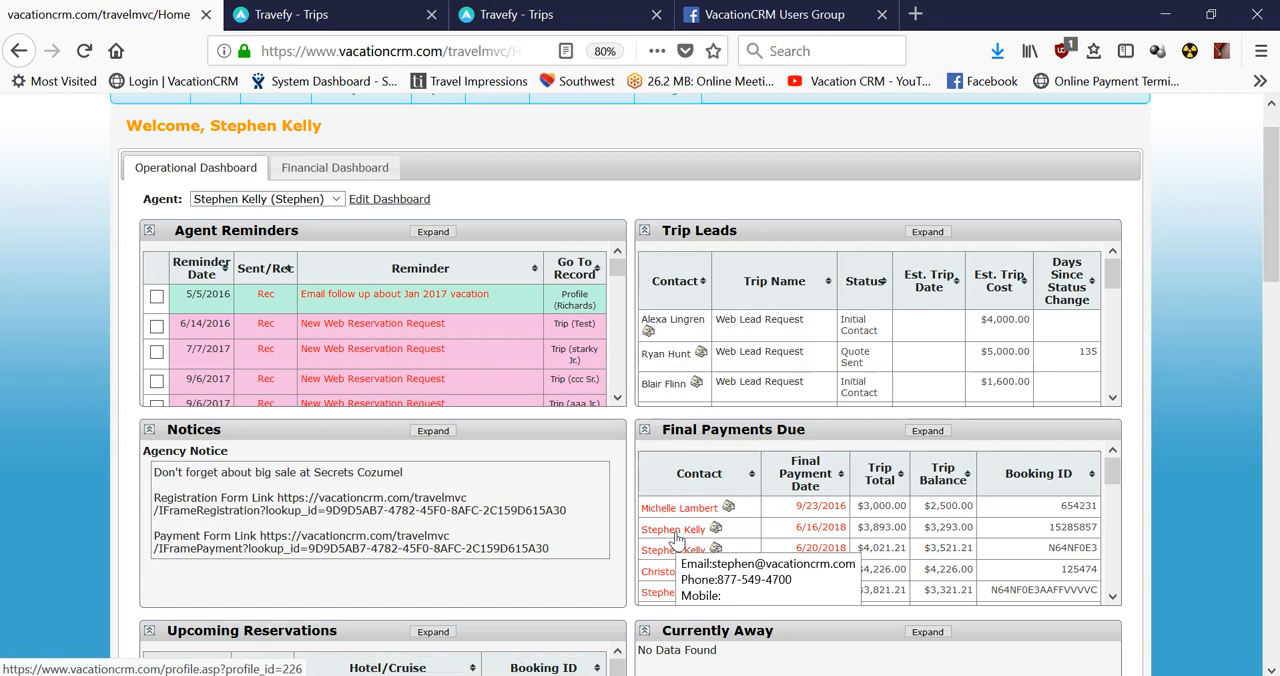
pyautogui.click(674, 531)
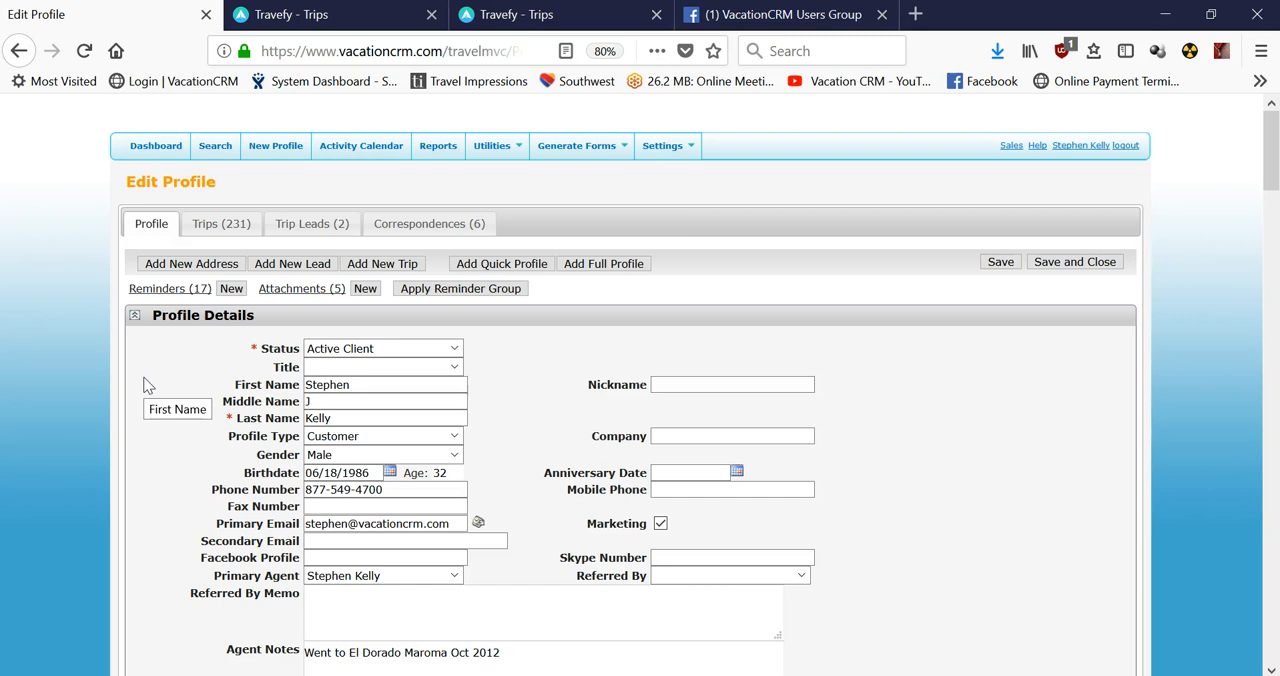
pyautogui.click(221, 239)
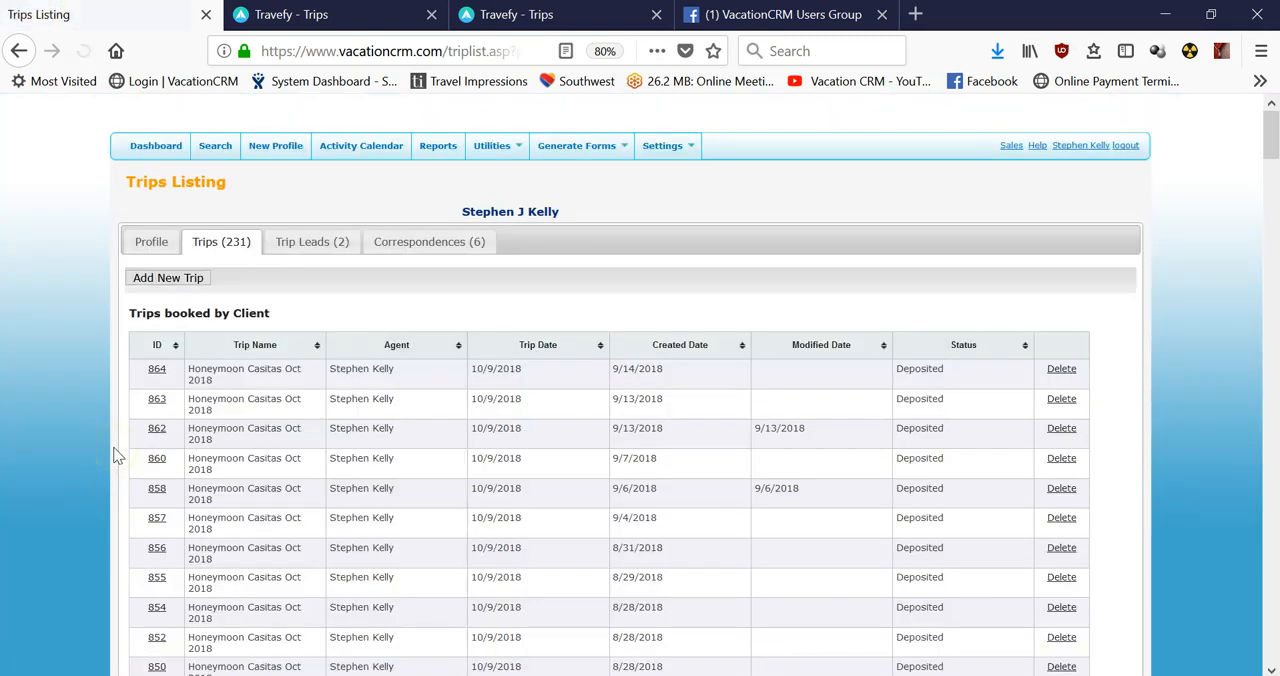
# Open the Honeymoon Casitas Oct 2018 trip created 9/14/2018 and edit its Funjet Vacations package reservation.
pyautogui.click(157, 369)
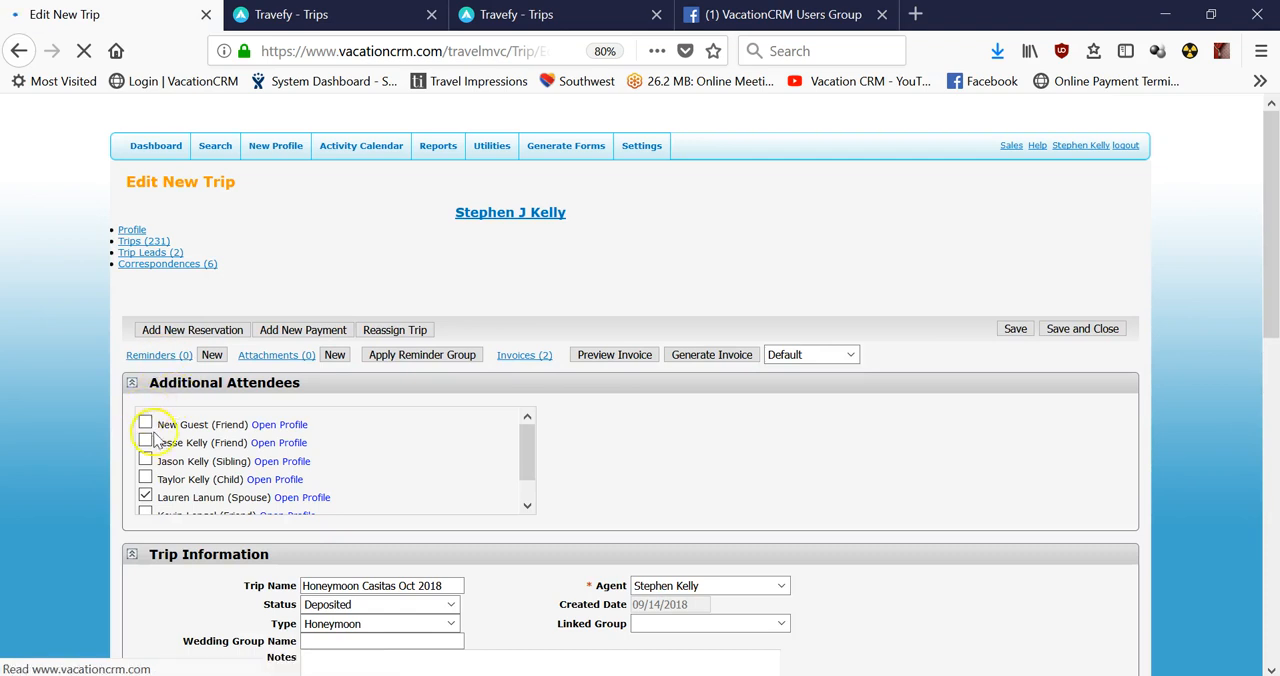
pyautogui.scroll(-2, 226, 475)
pyautogui.scroll(-5, 86, 542)
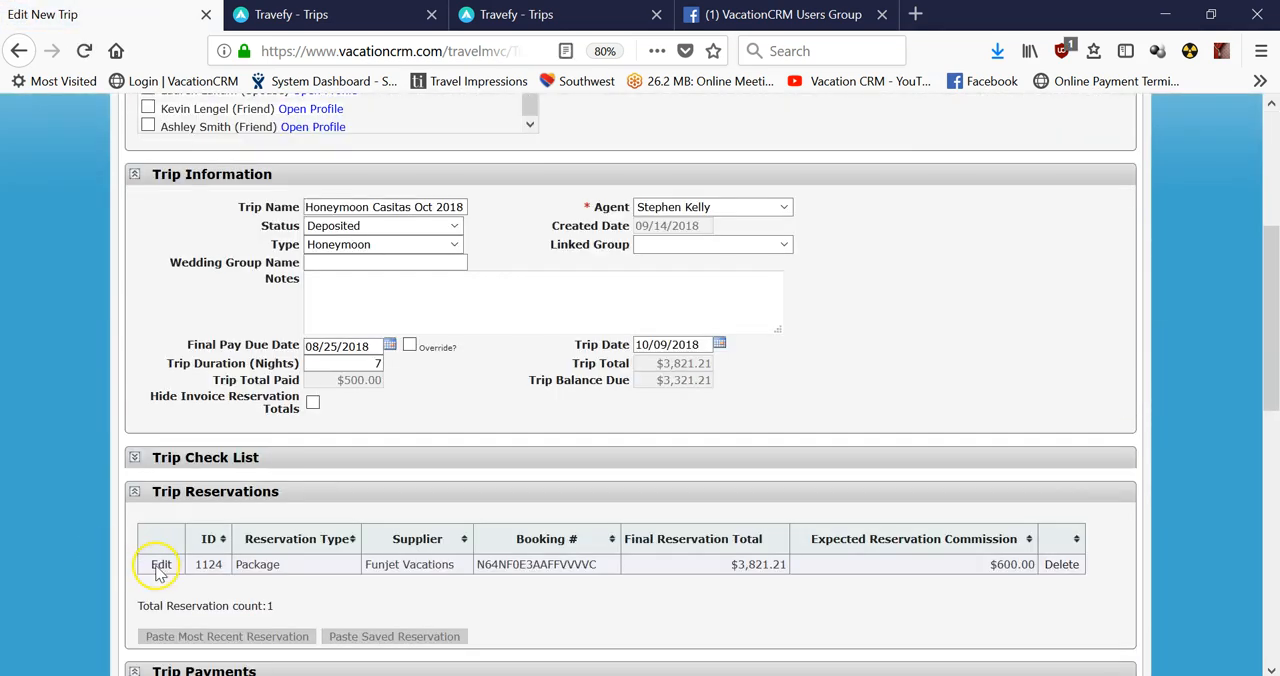
pyautogui.click(162, 566)
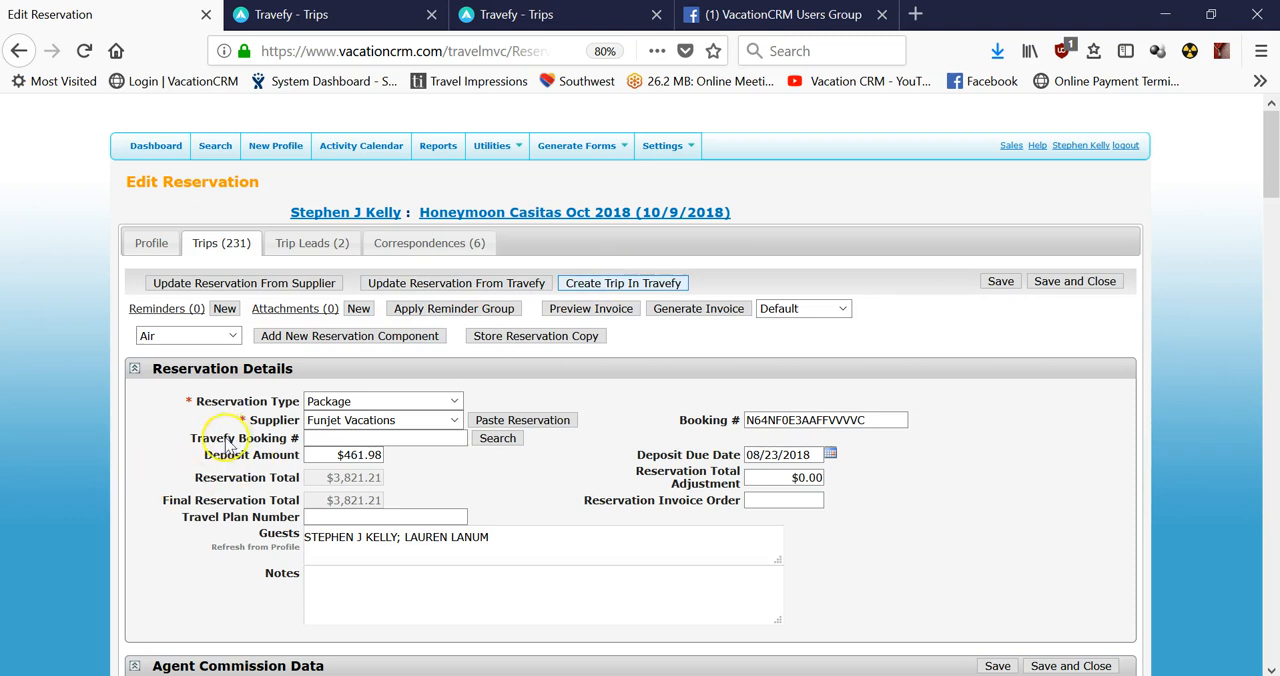
# Create the reservation's trip in Travefy, then switch to Travefy and refresh its trips list.
pyautogui.click(353, 441)
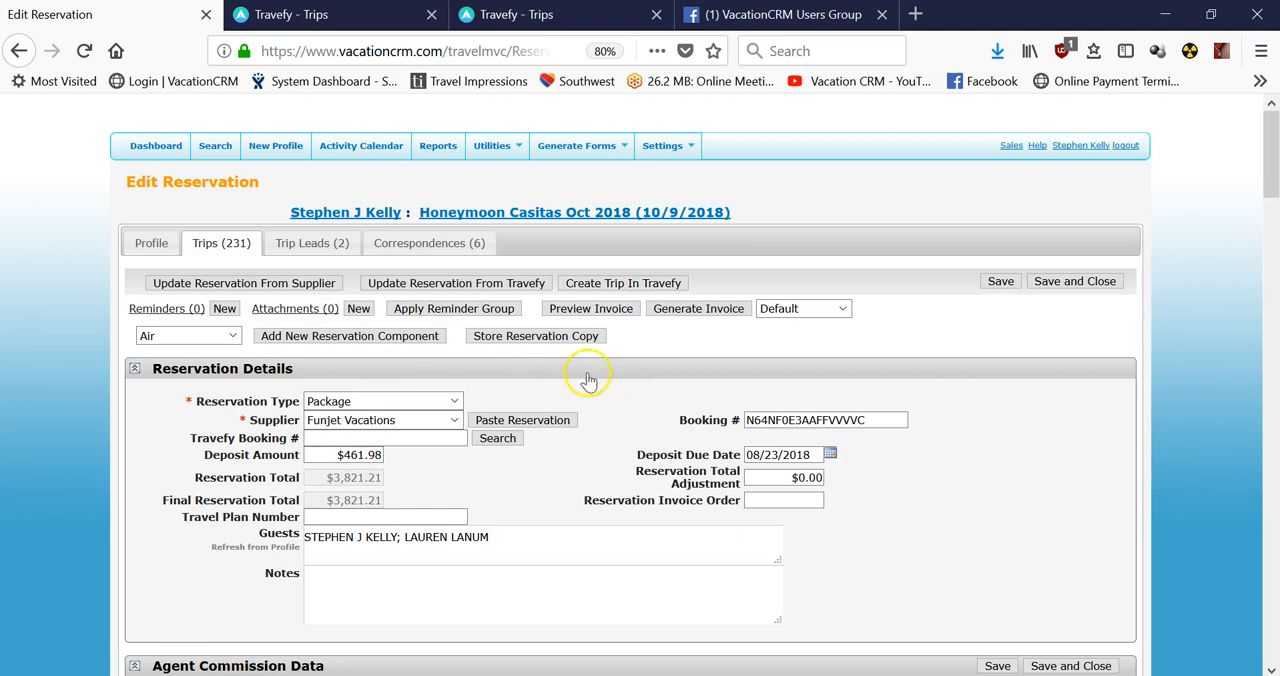
pyautogui.click(603, 284)
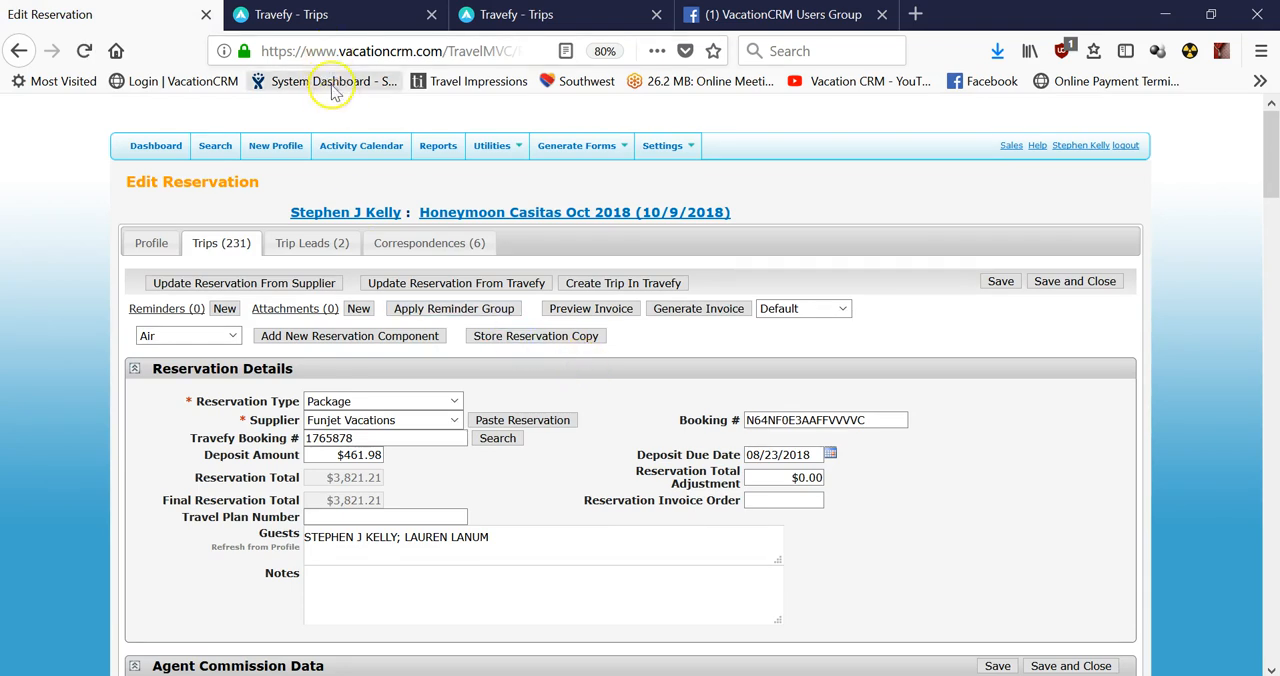
pyautogui.click(345, 13)
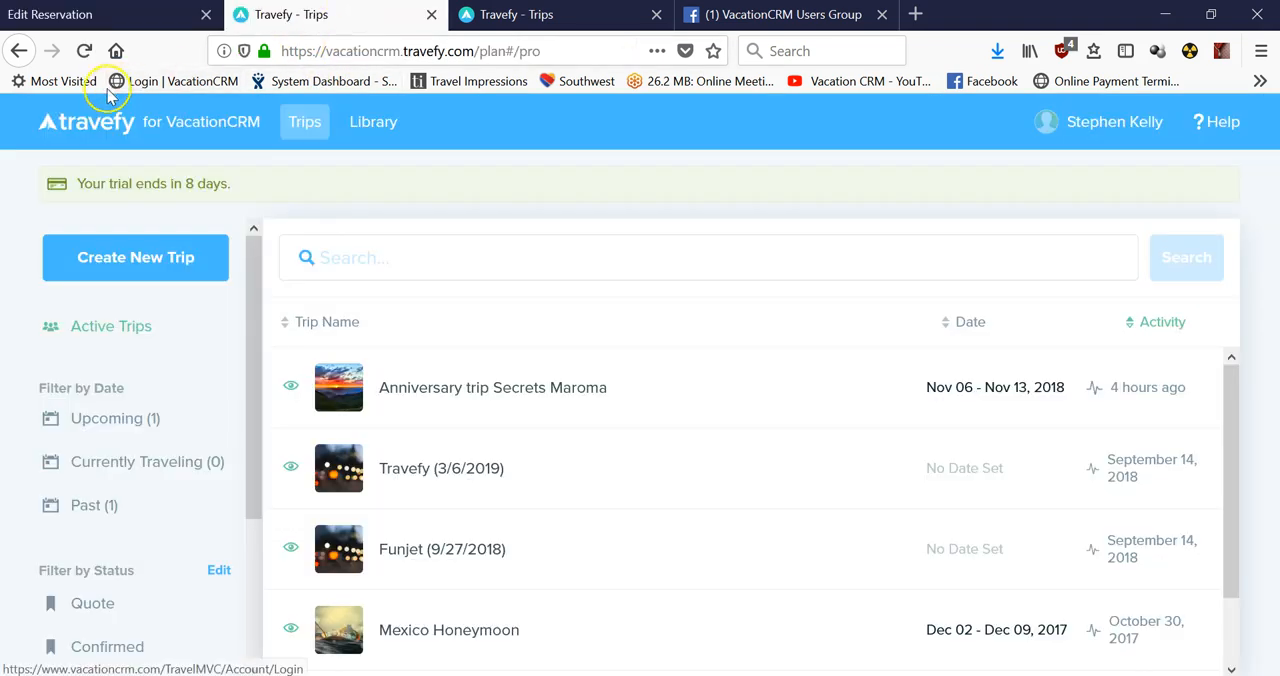
pyautogui.click(88, 58)
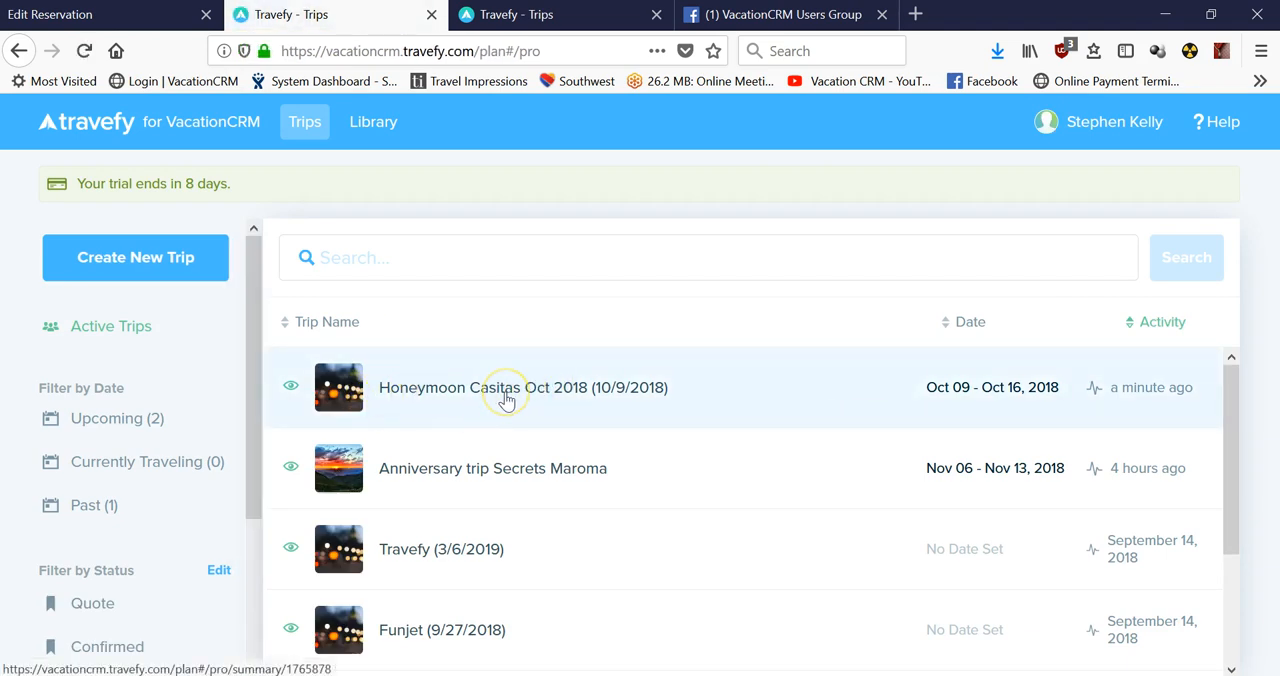
# Open the itinerary of the Honeymoon Casitas Oct 2018 (10/9/2018) trip and review its Trip Day 1 events.
pyautogui.click(507, 400)
pyautogui.click(962, 409)
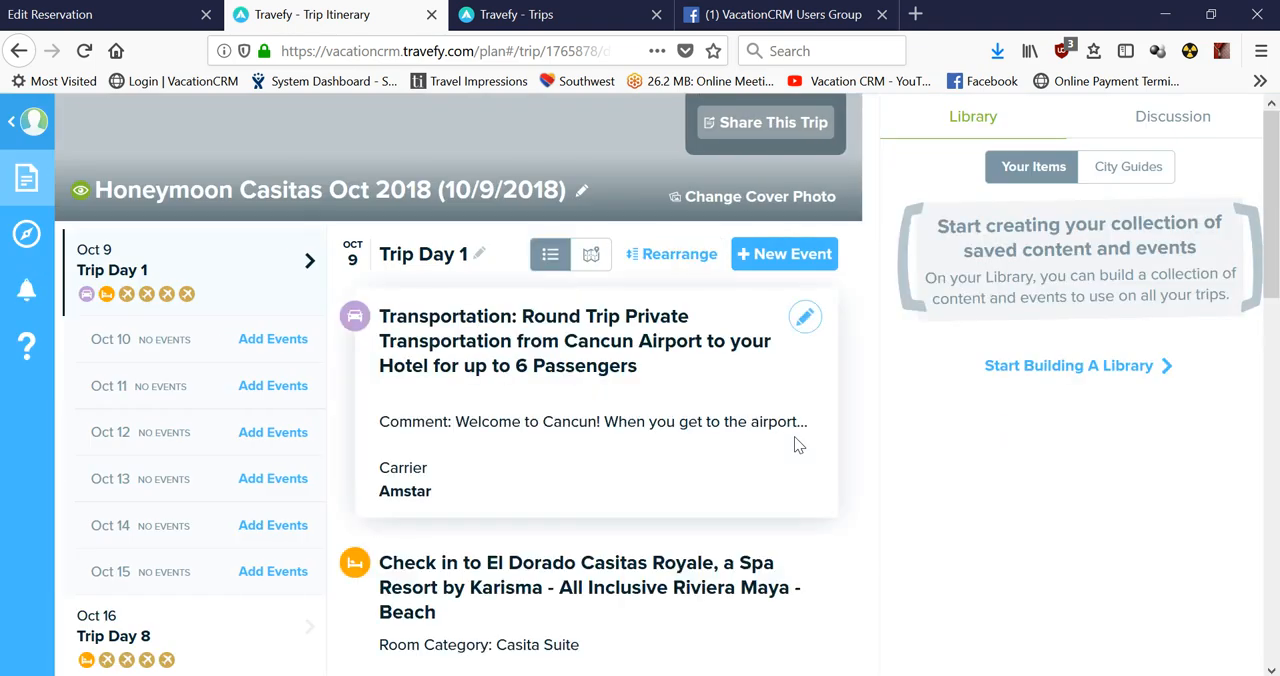
pyautogui.scroll(-3, 668, 420)
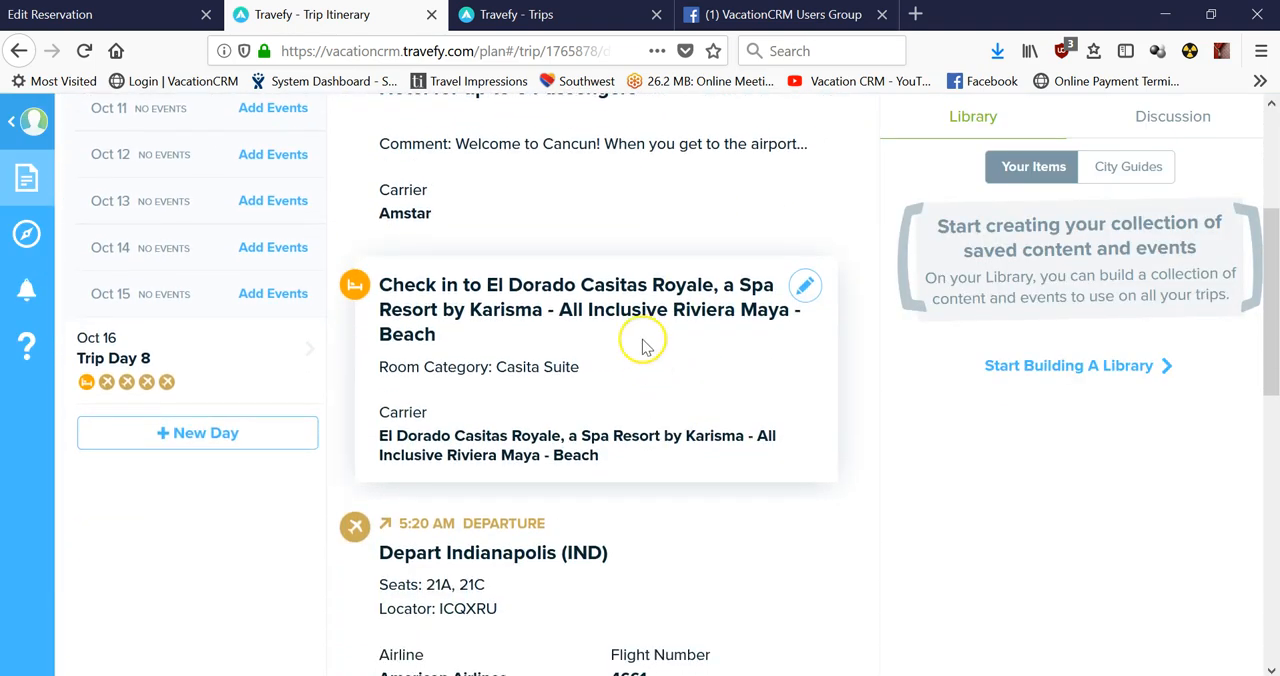
pyautogui.scroll(2, 640, 381)
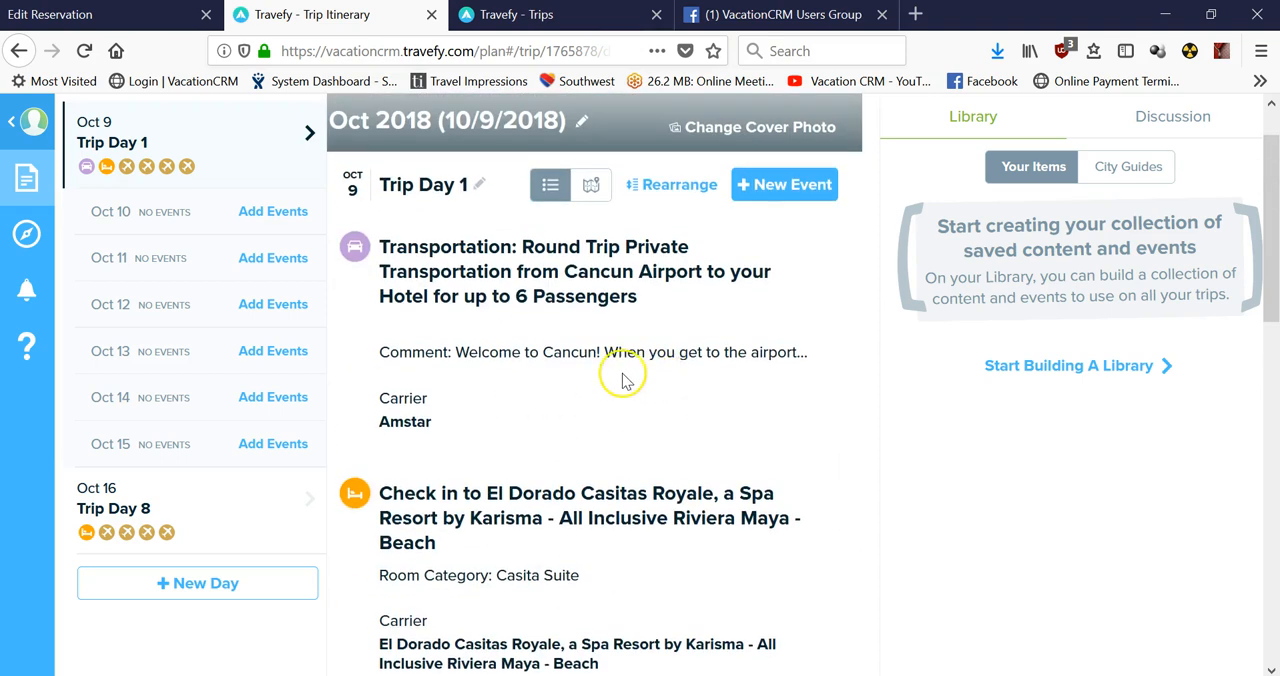
pyautogui.scroll(1, 625, 375)
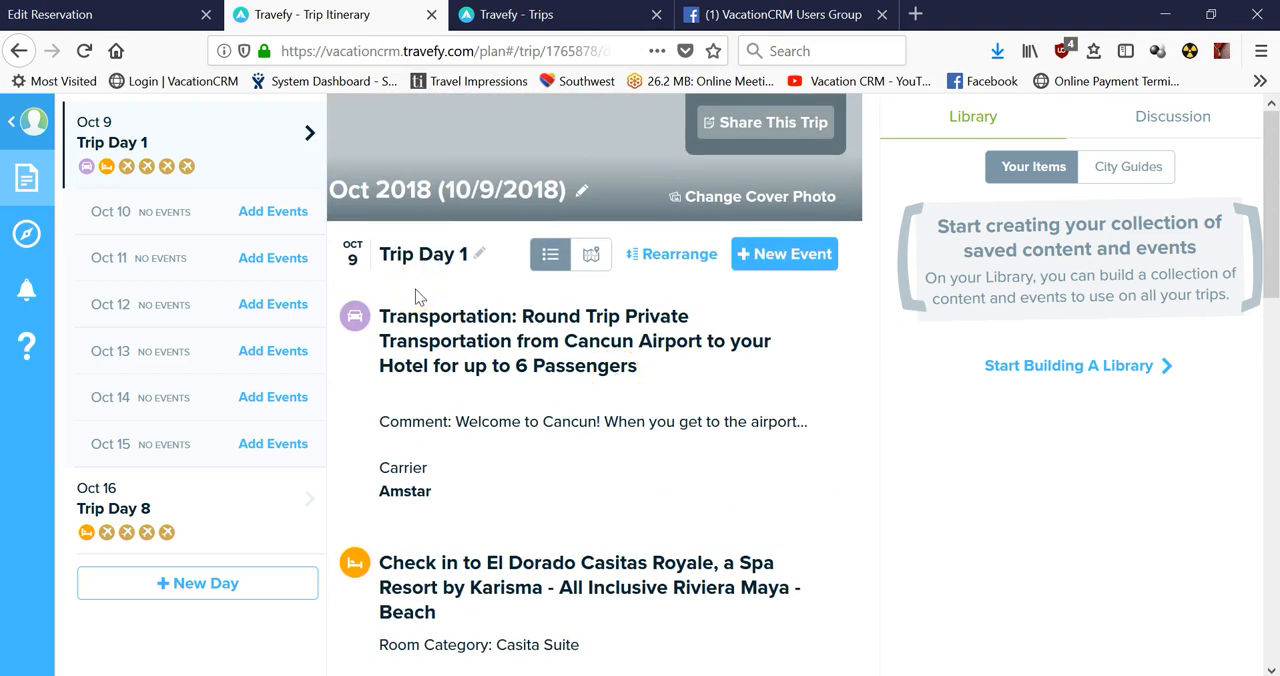
# Switch back to VacationCRM and start a new trip from the client's profile.
pyautogui.click(100, 14)
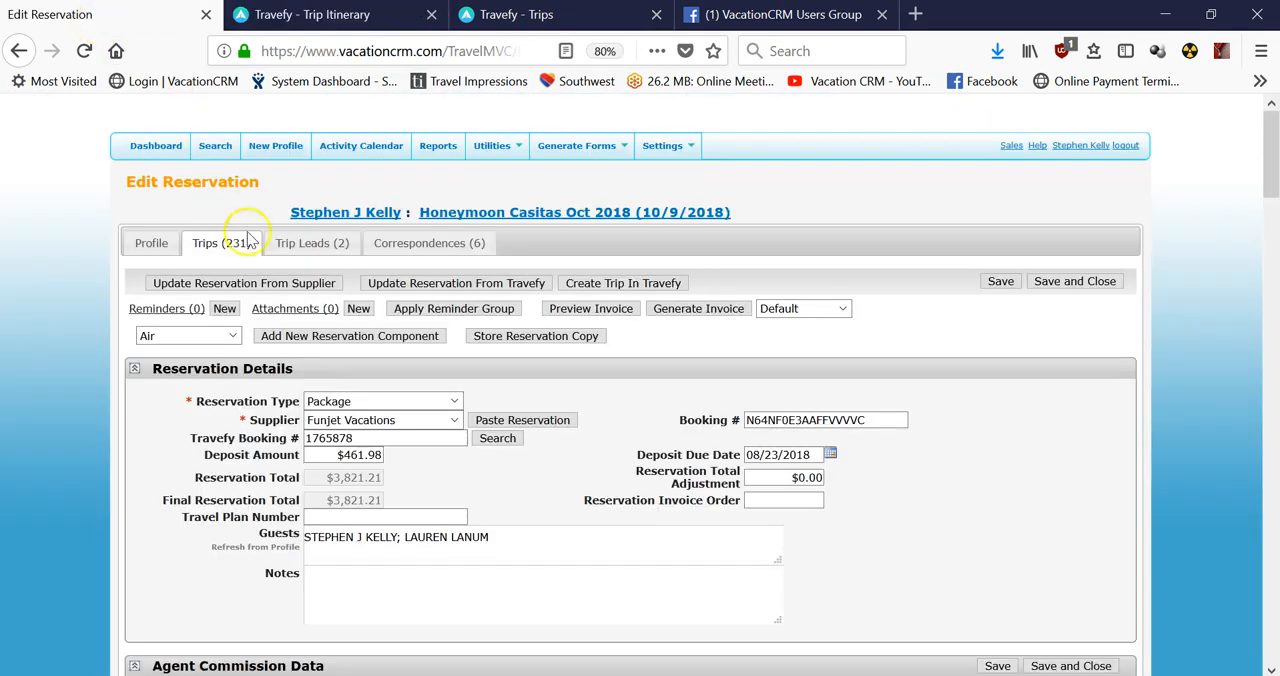
pyautogui.click(366, 212)
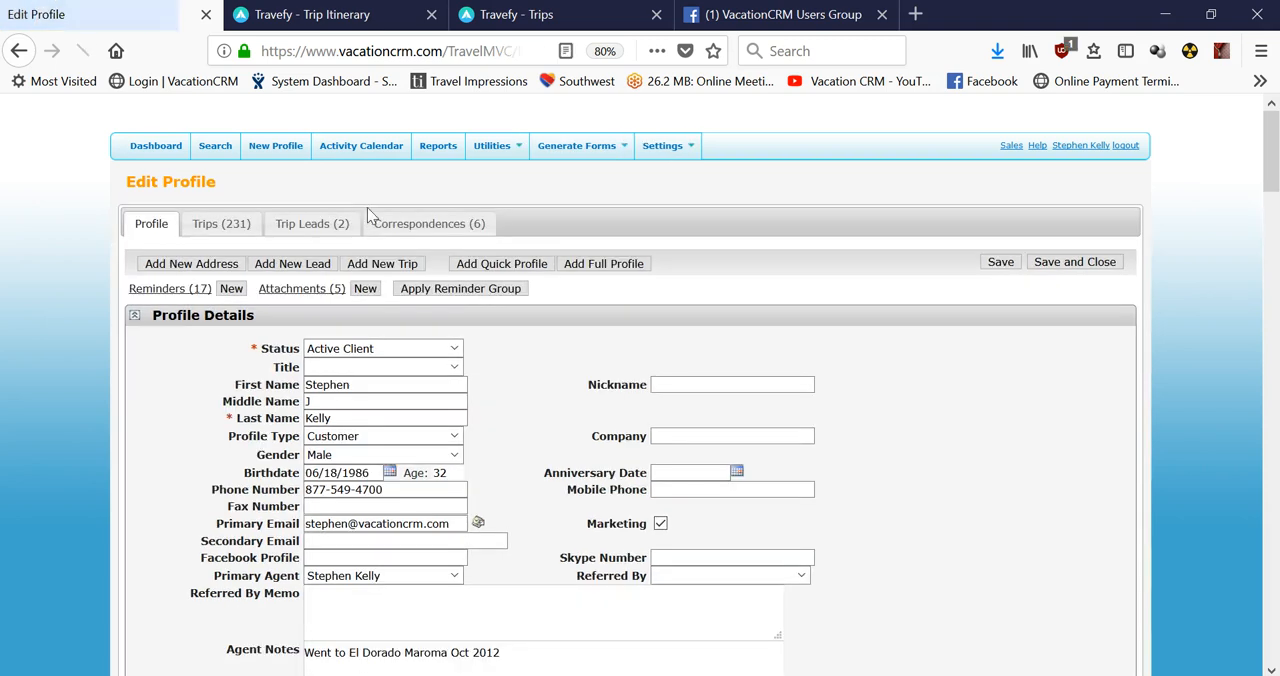
pyautogui.click(382, 264)
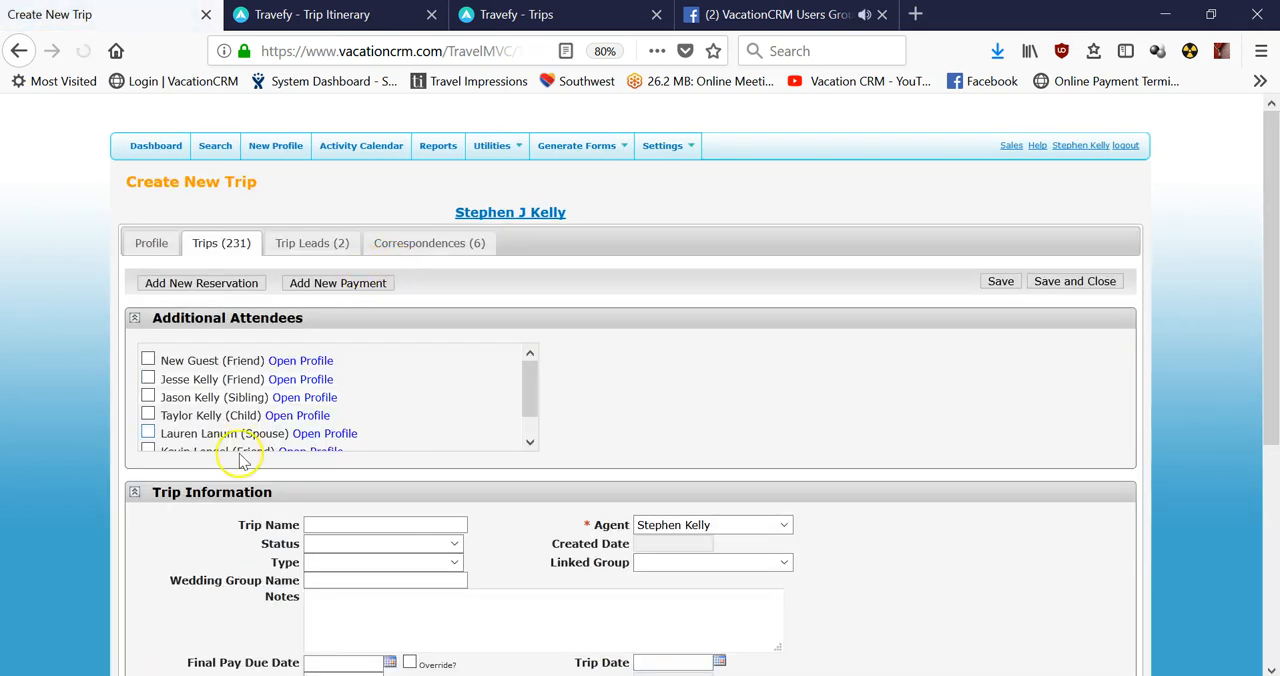
# Name the new trip Secrets Maroma, set its status to Deposited and save it.
pyautogui.click(330, 525)
pyautogui.write('Secr')
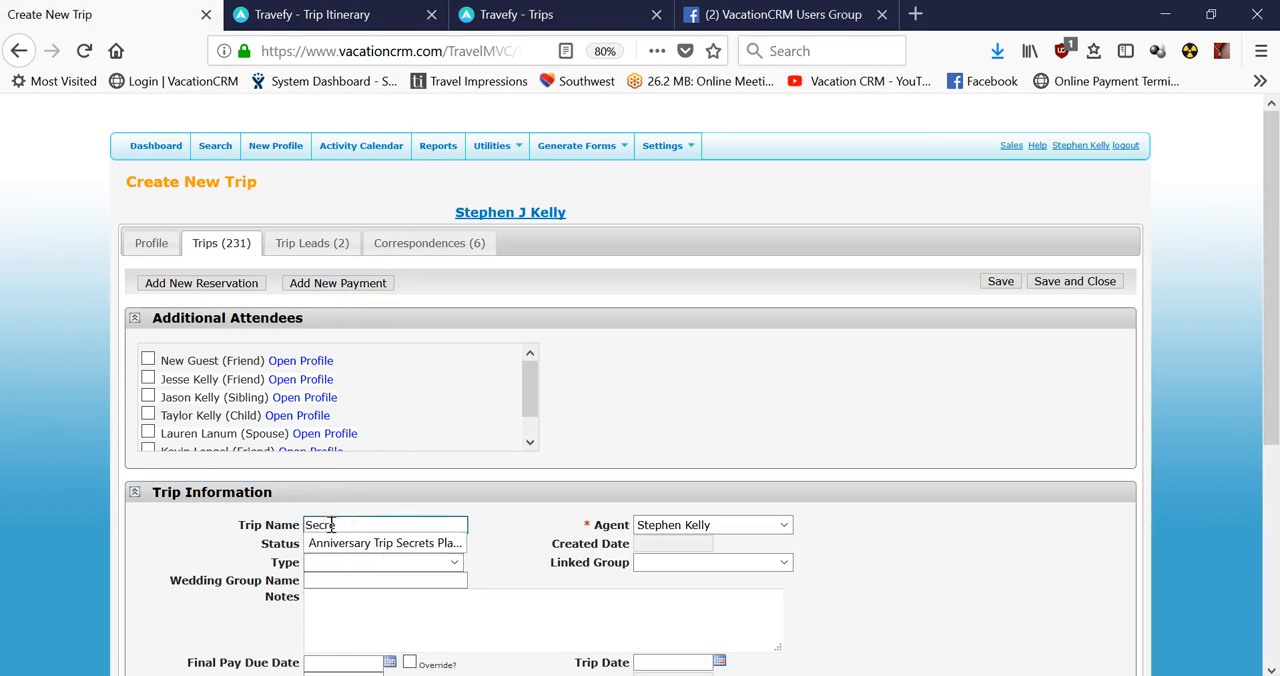
pyautogui.write('ets Maroma')
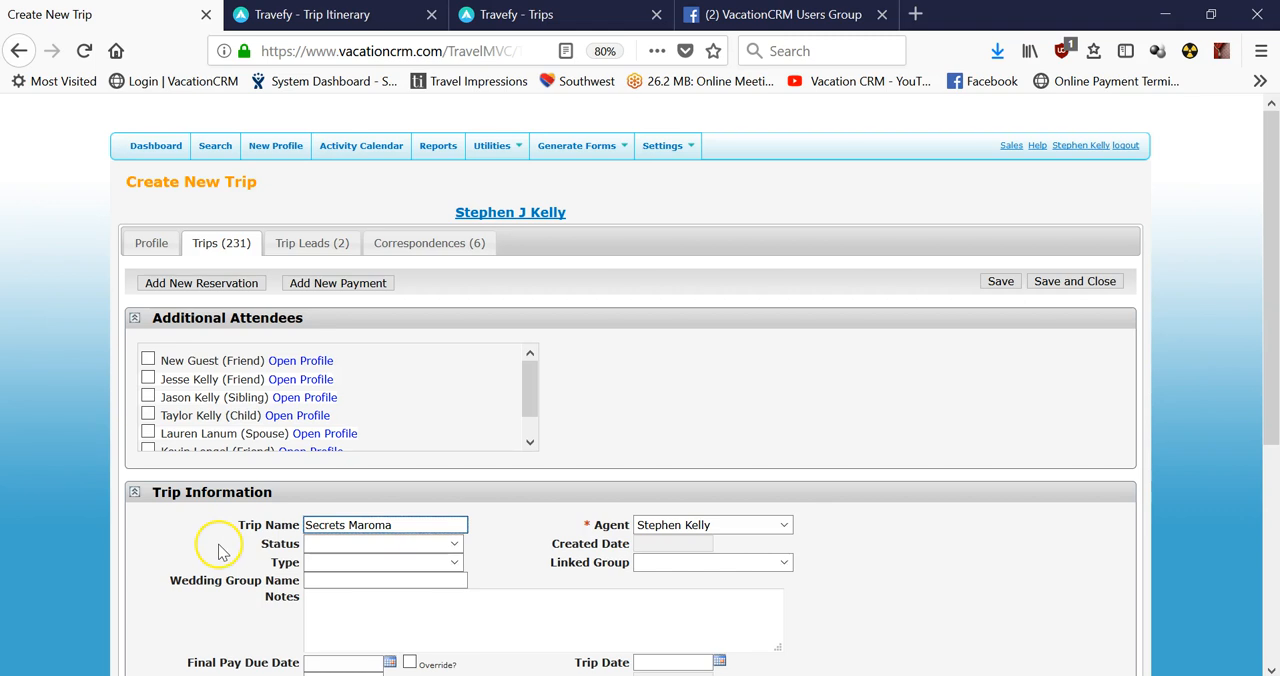
pyautogui.click(334, 545)
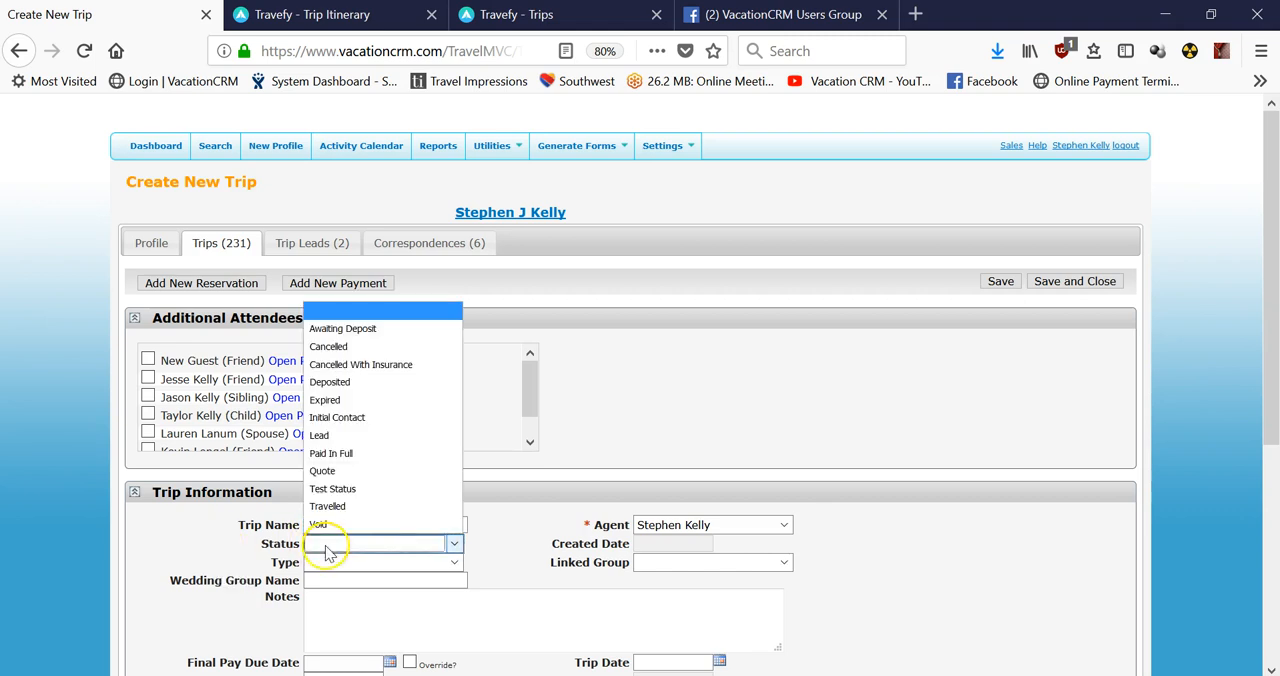
pyautogui.click(352, 383)
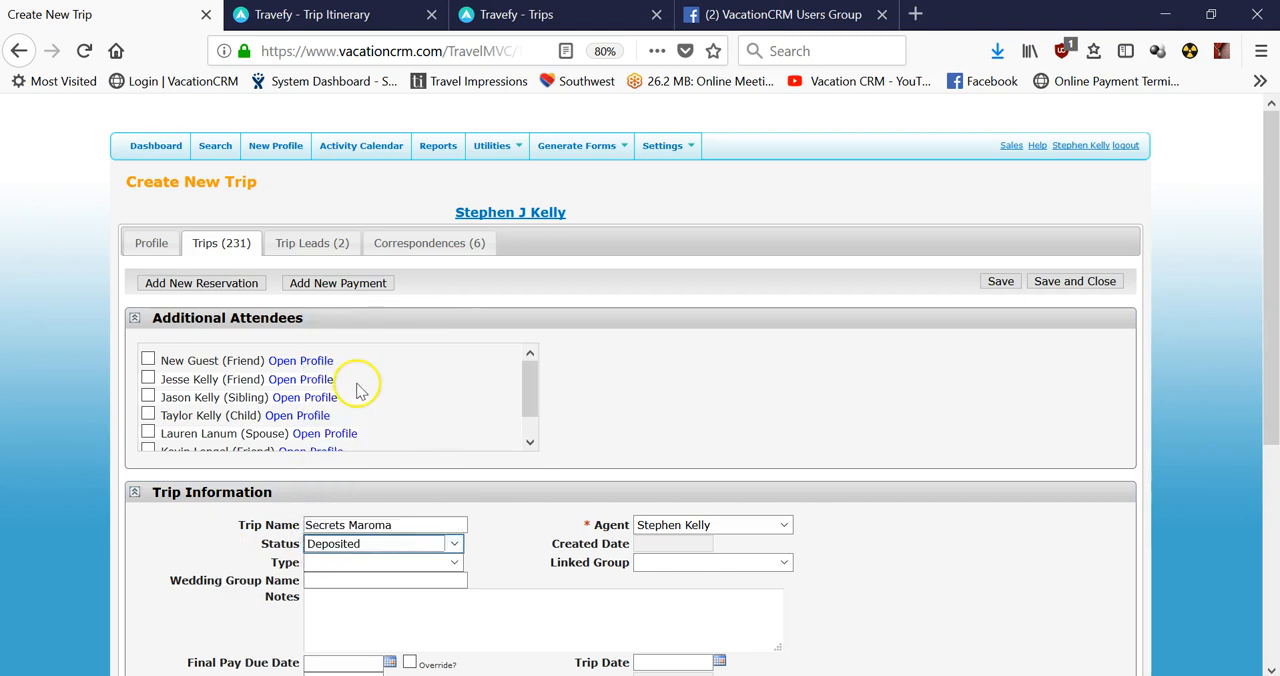
pyautogui.click(1000, 281)
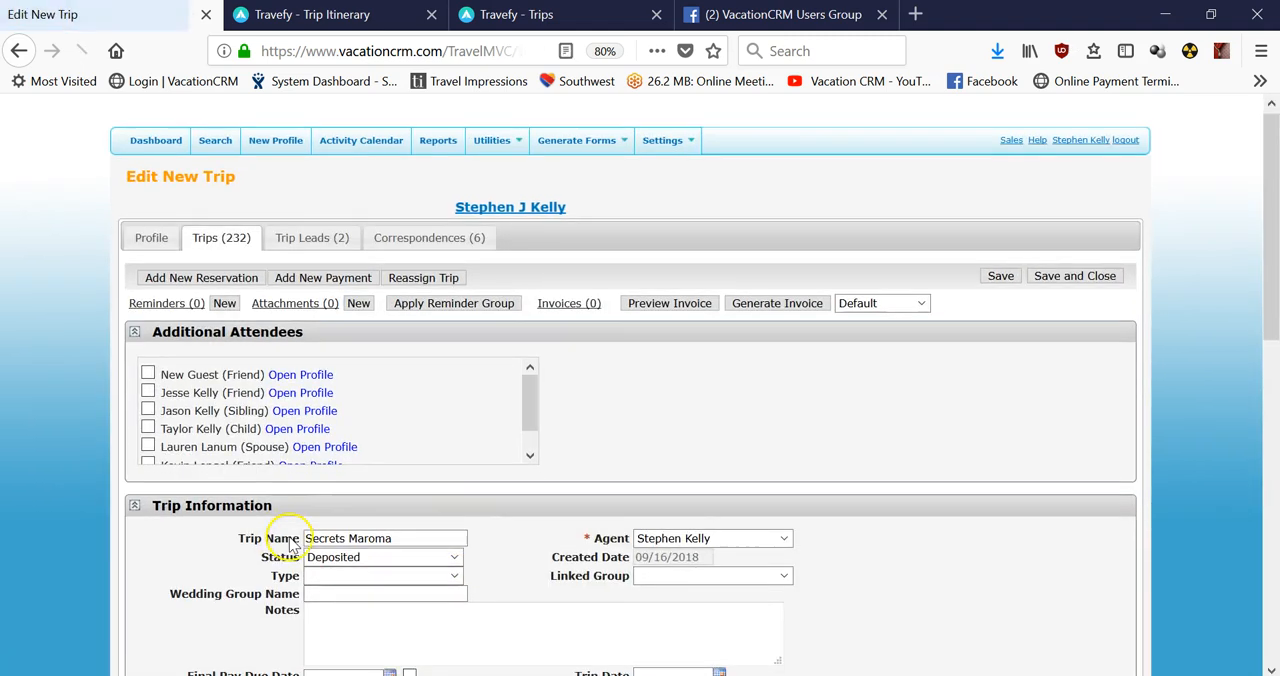
# Add a new reservation to the Secrets Maroma trip with reservation type Package and supplier GOGO Vacations.
pyautogui.scroll(-3, 285, 555)
pyautogui.scroll(3, 185, 480)
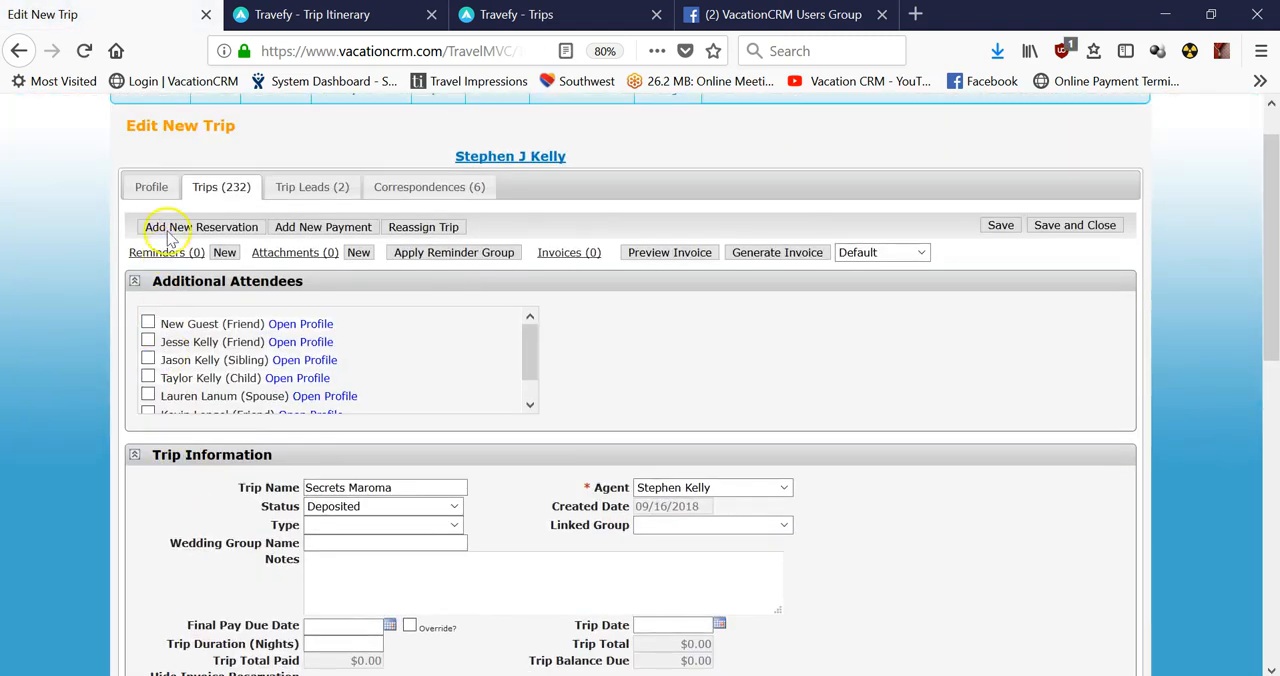
pyautogui.click(200, 228)
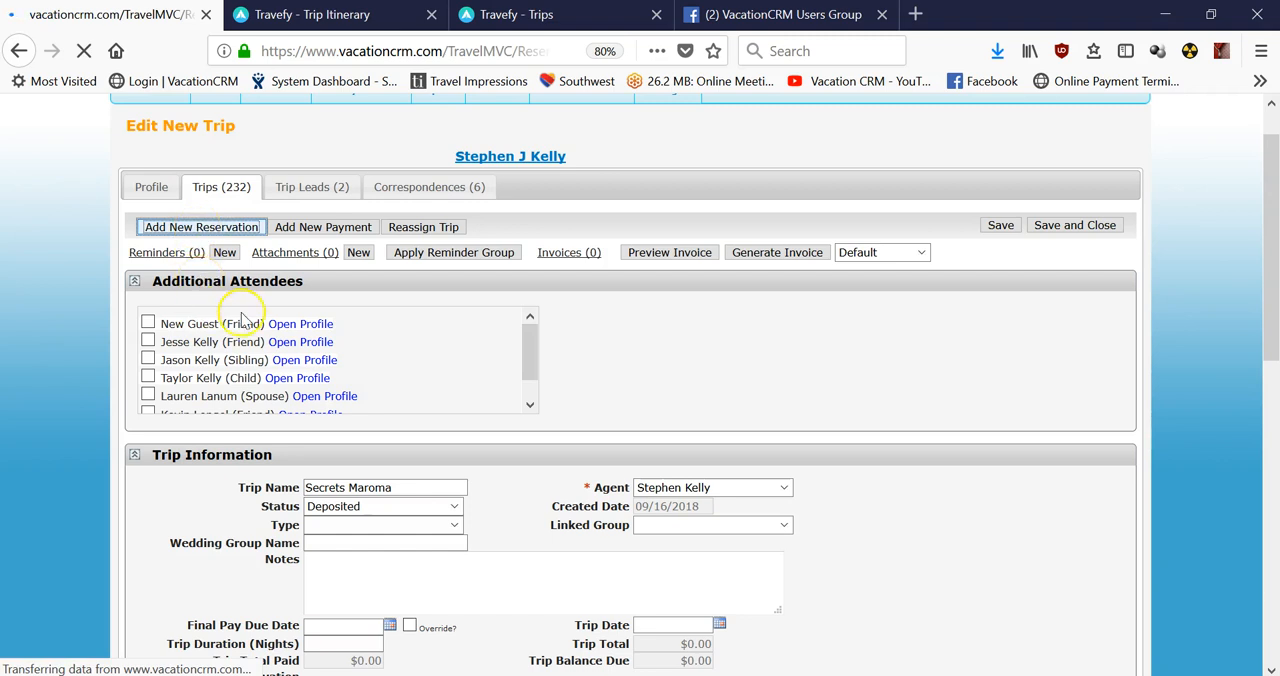
pyautogui.scroll(-1, 245, 330)
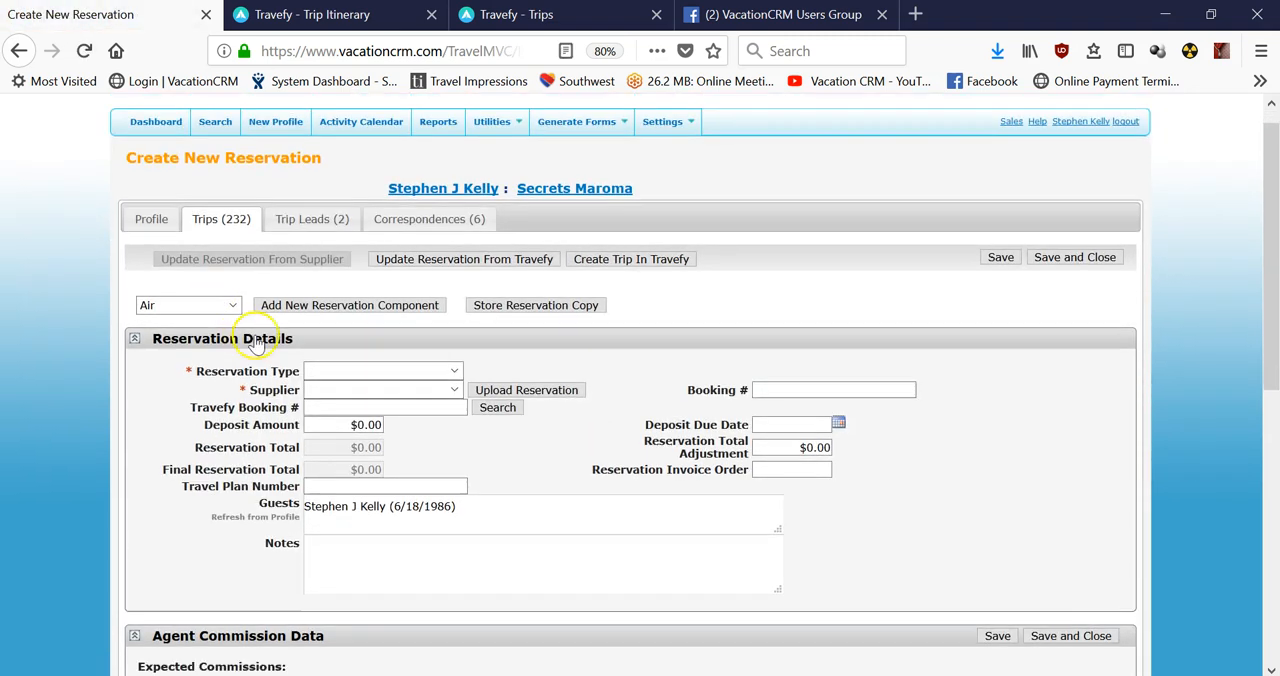
pyautogui.click(372, 338)
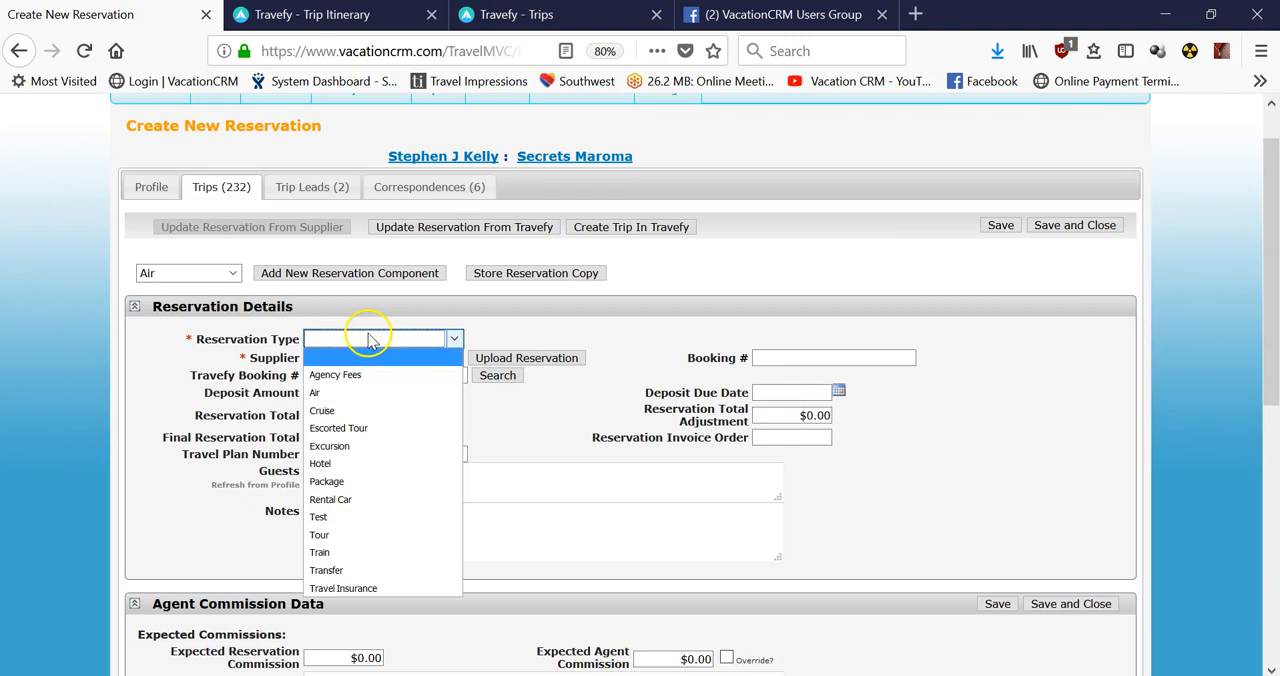
pyautogui.click(334, 484)
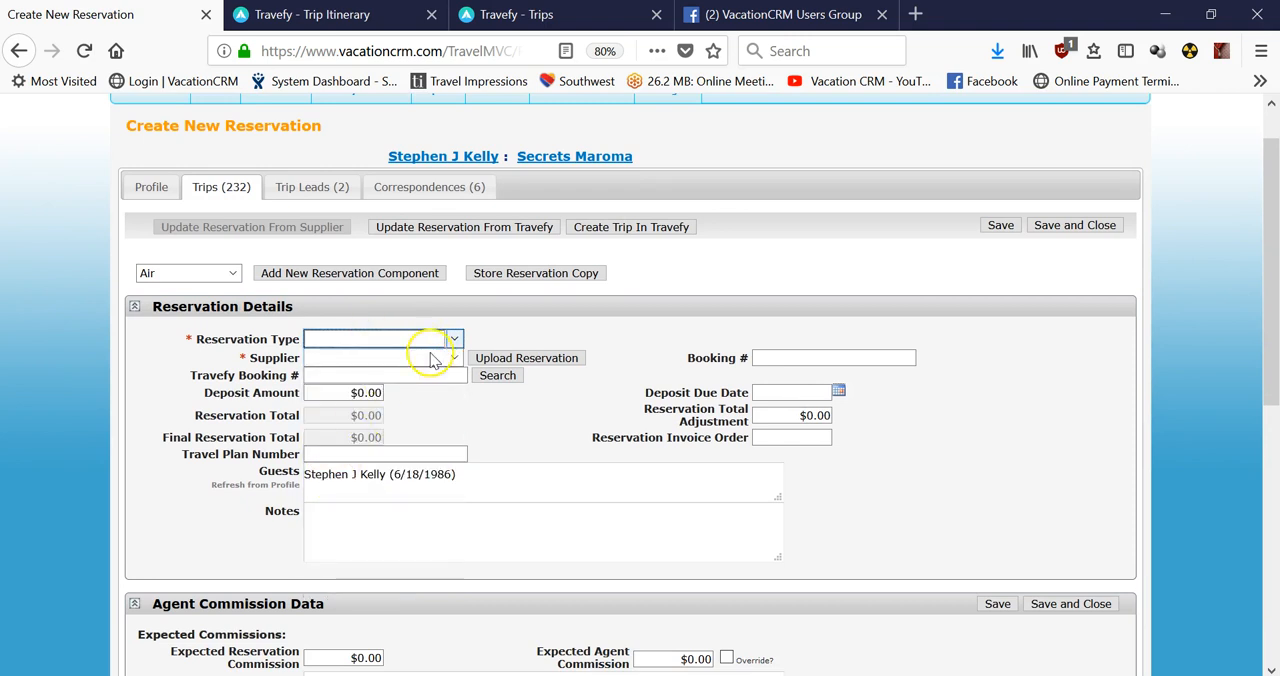
pyautogui.click(430, 357)
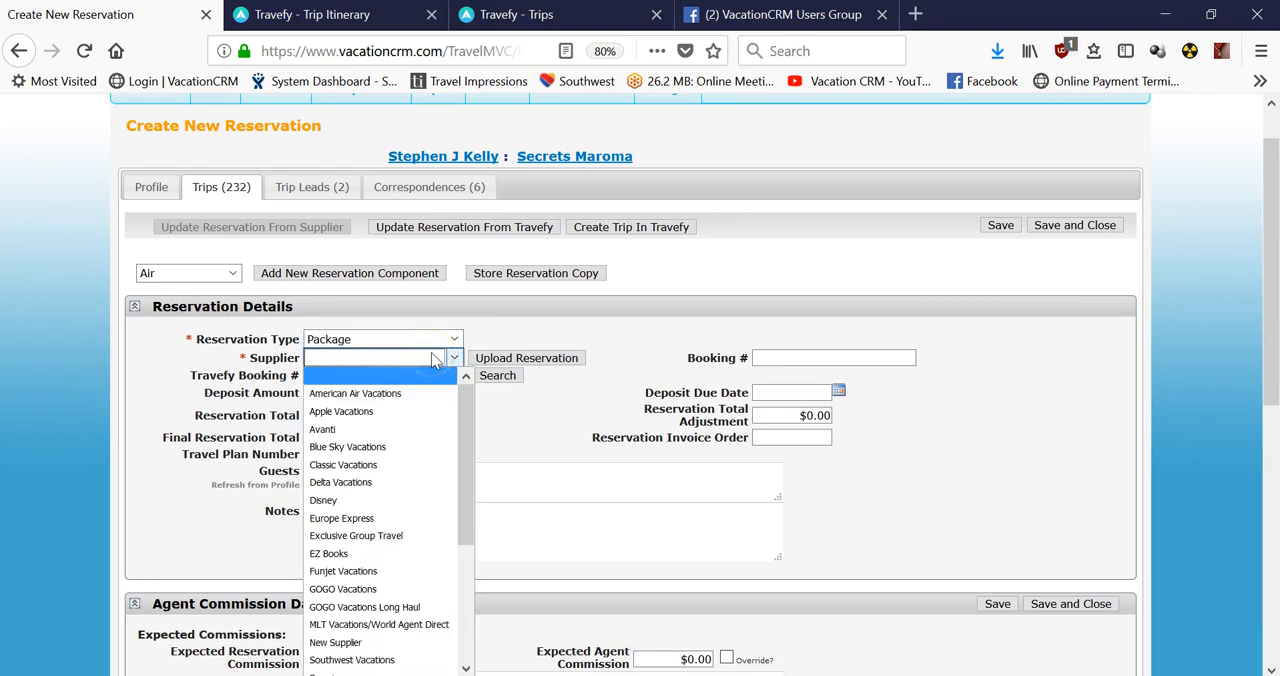
pyautogui.click(343, 589)
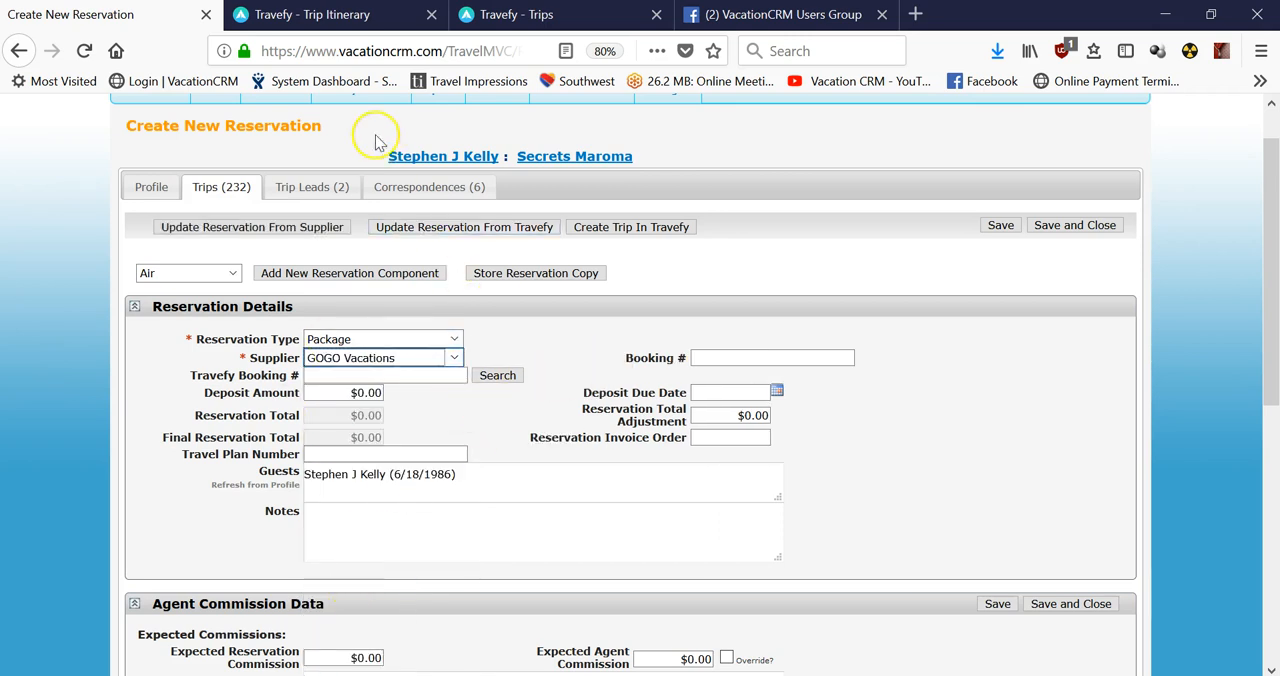
# Switch to Travefy, return to the trips list and check the Platform setting of Anniversary trip Secrets Maroma.
pyautogui.click(318, 15)
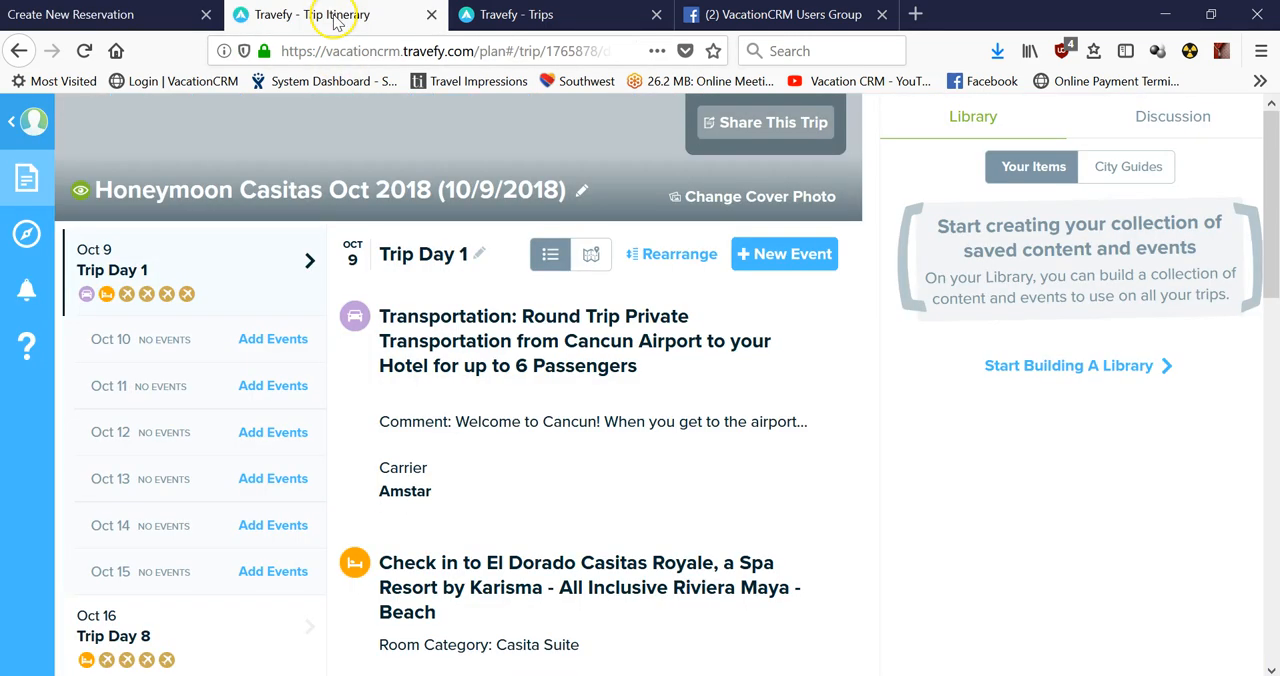
pyautogui.click(35, 129)
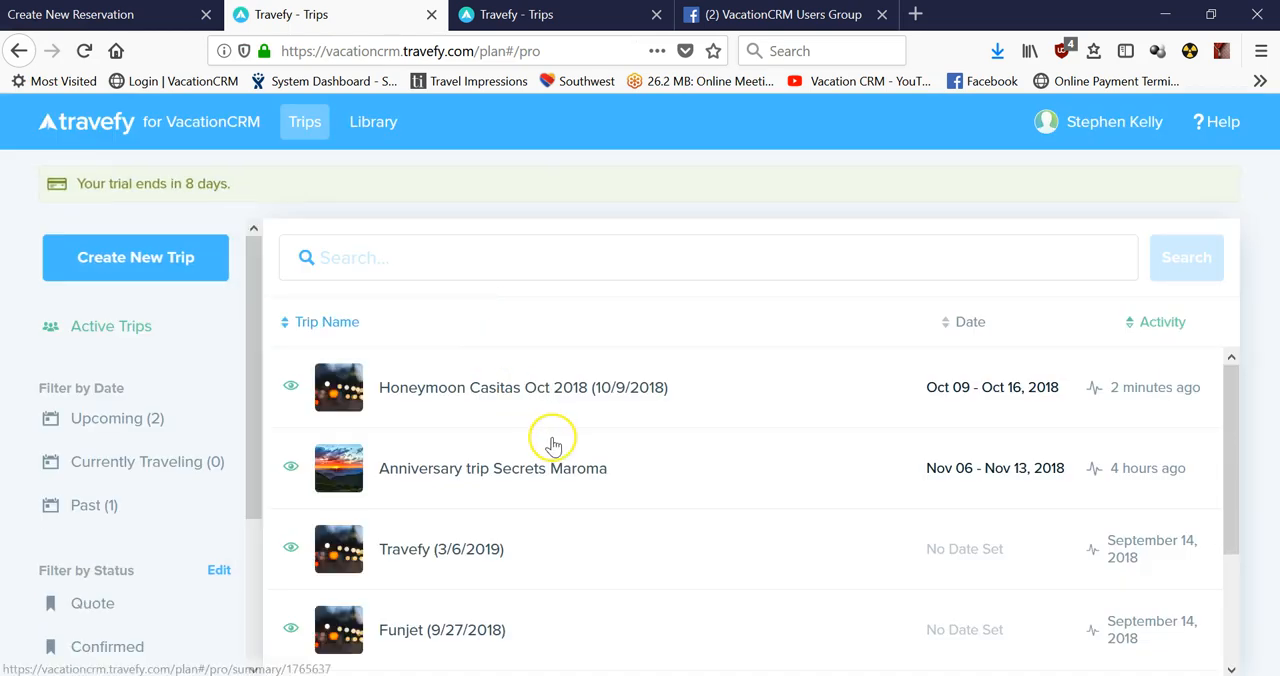
pyautogui.click(436, 465)
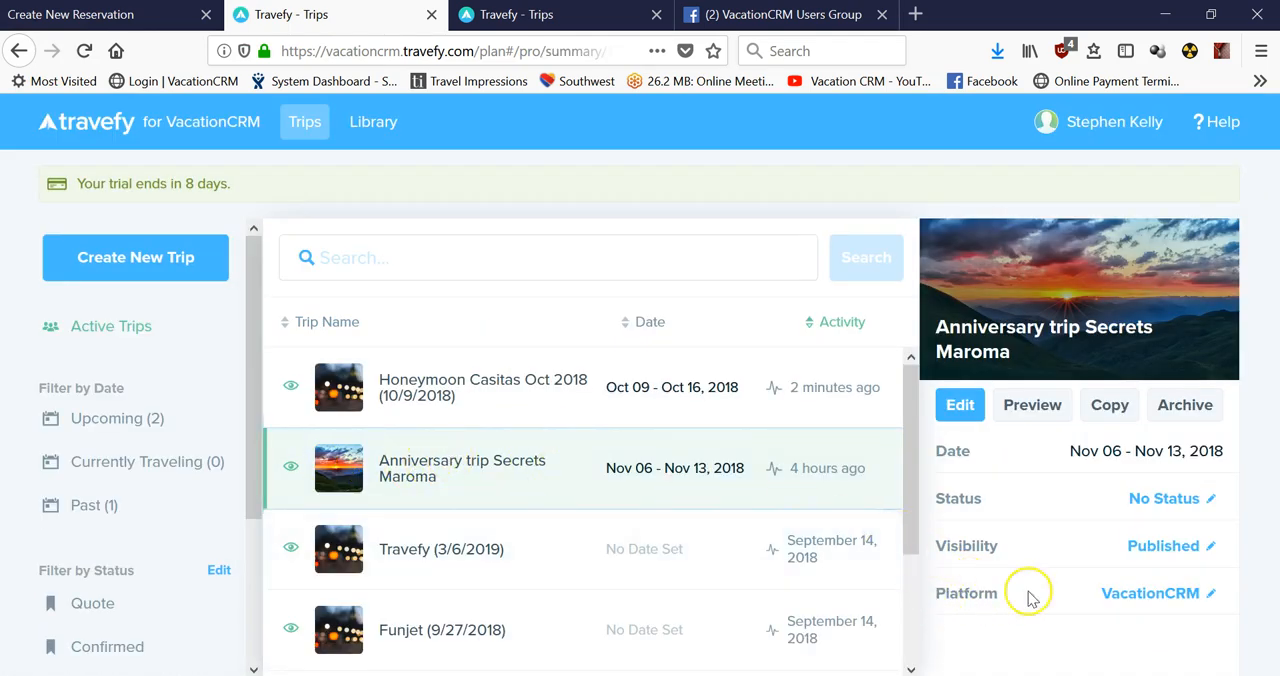
pyautogui.click(1166, 600)
pyautogui.click(1088, 588)
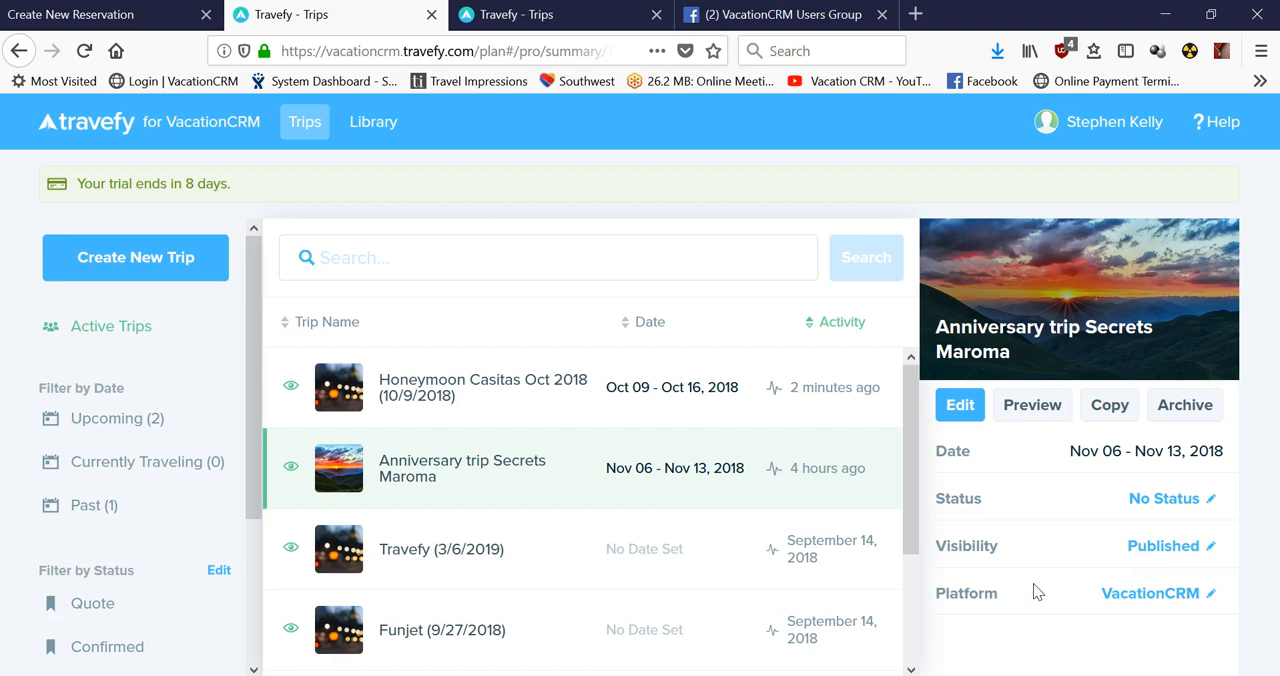
# Switch back to VacationCRM and enter the supplier booking number for the new reservation.
pyautogui.click(145, 25)
pyautogui.click(735, 357)
pyautogui.write('123')
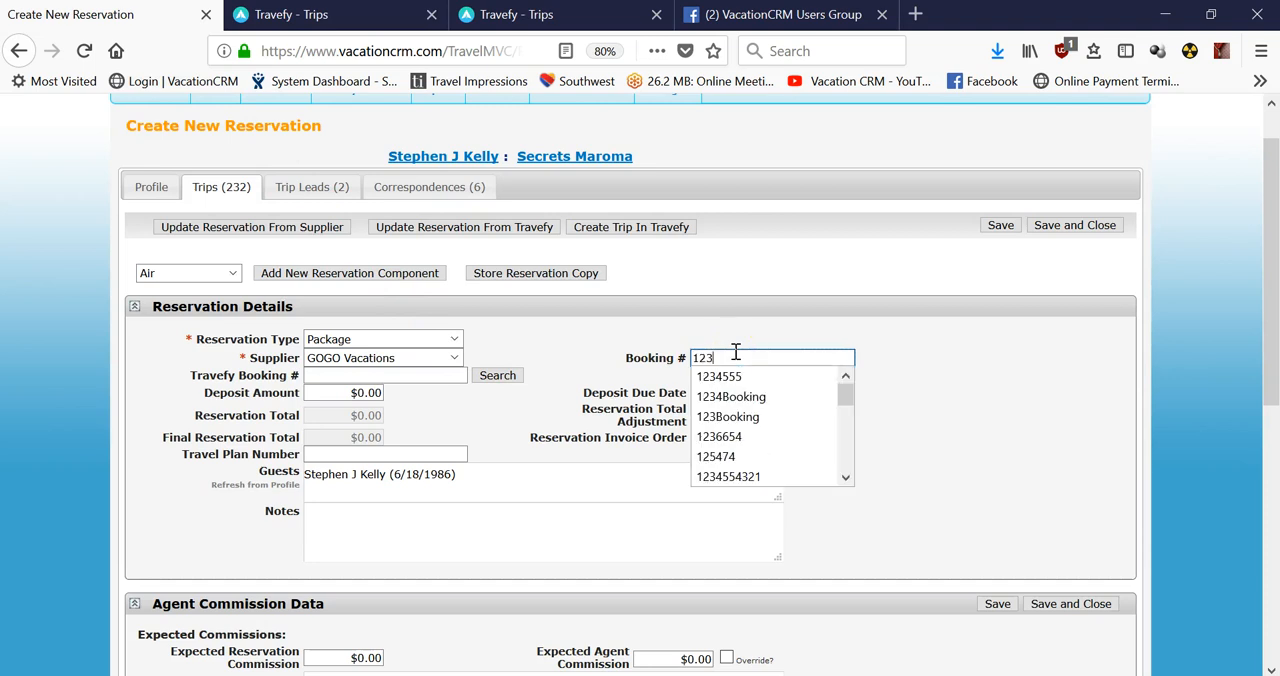
pyautogui.write('4567')
pyautogui.click(975, 371)
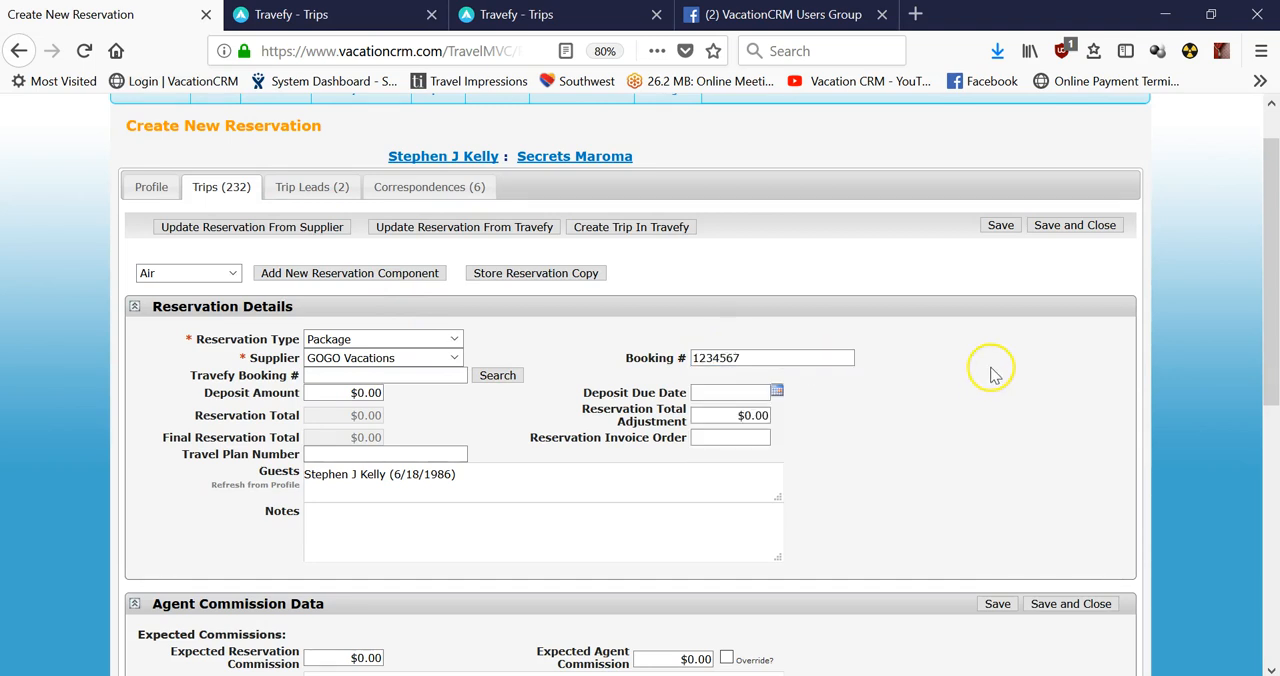
# Link the reservation to the Travefy booking Anniversary trip Secrets Maroma and update the reservation from Travefy.
pyautogui.click(432, 378)
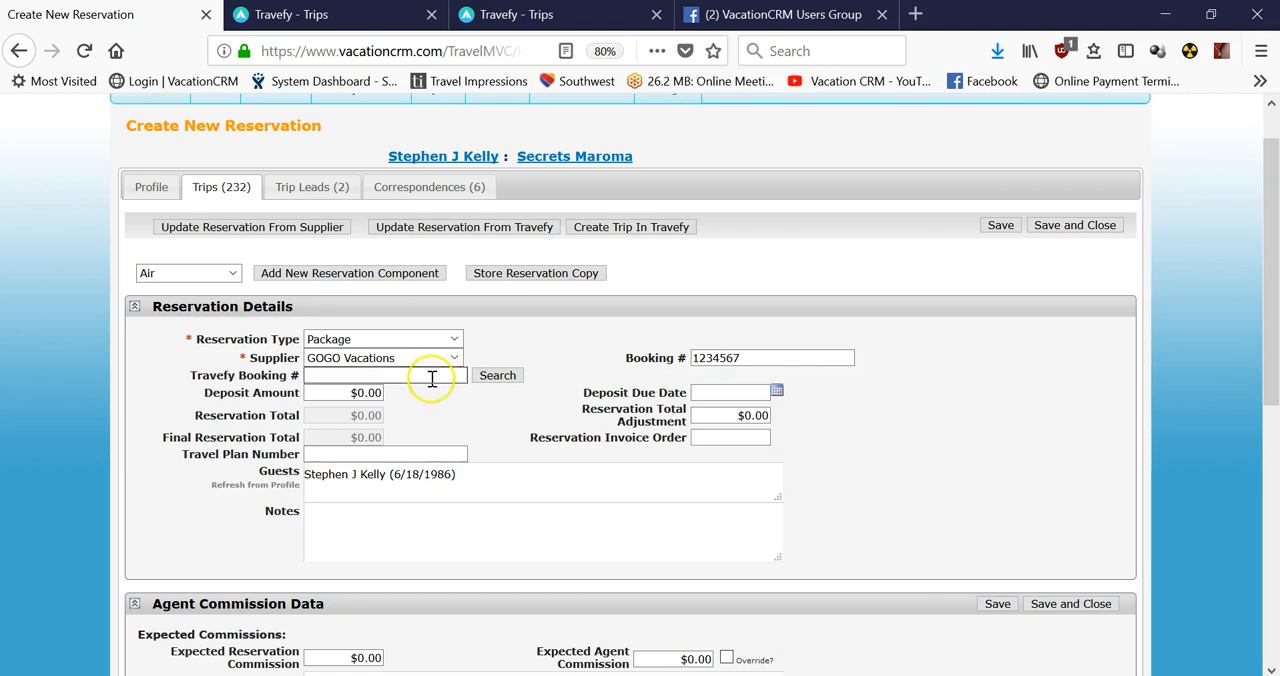
pyautogui.click(498, 376)
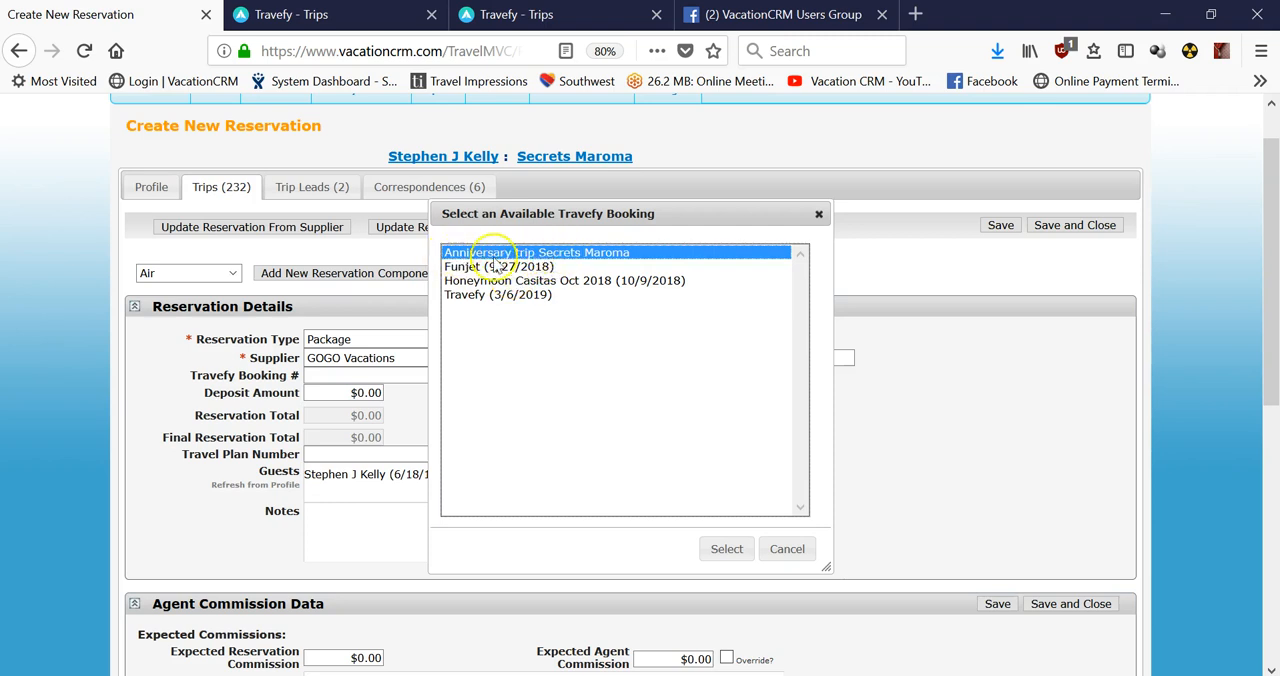
pyautogui.click(727, 549)
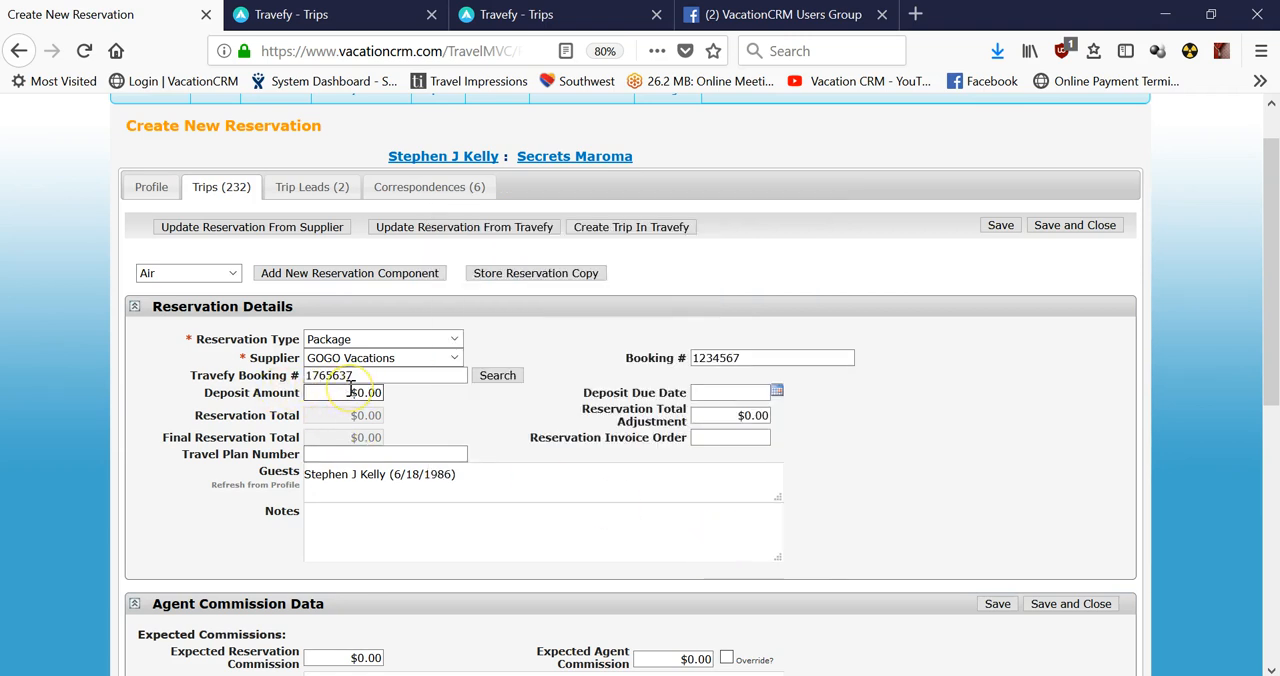
pyautogui.click(443, 229)
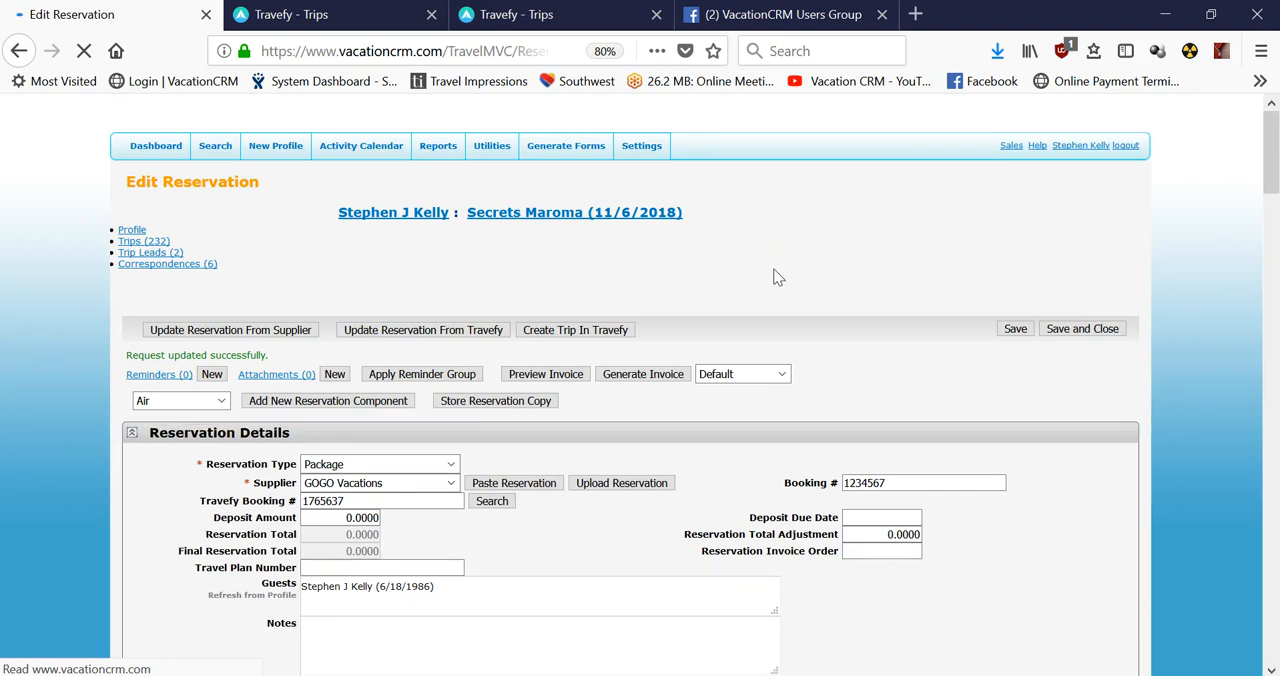
# Review the reservation's imported air, transfer and hotel components.
pyautogui.scroll(-10, 414, 391)
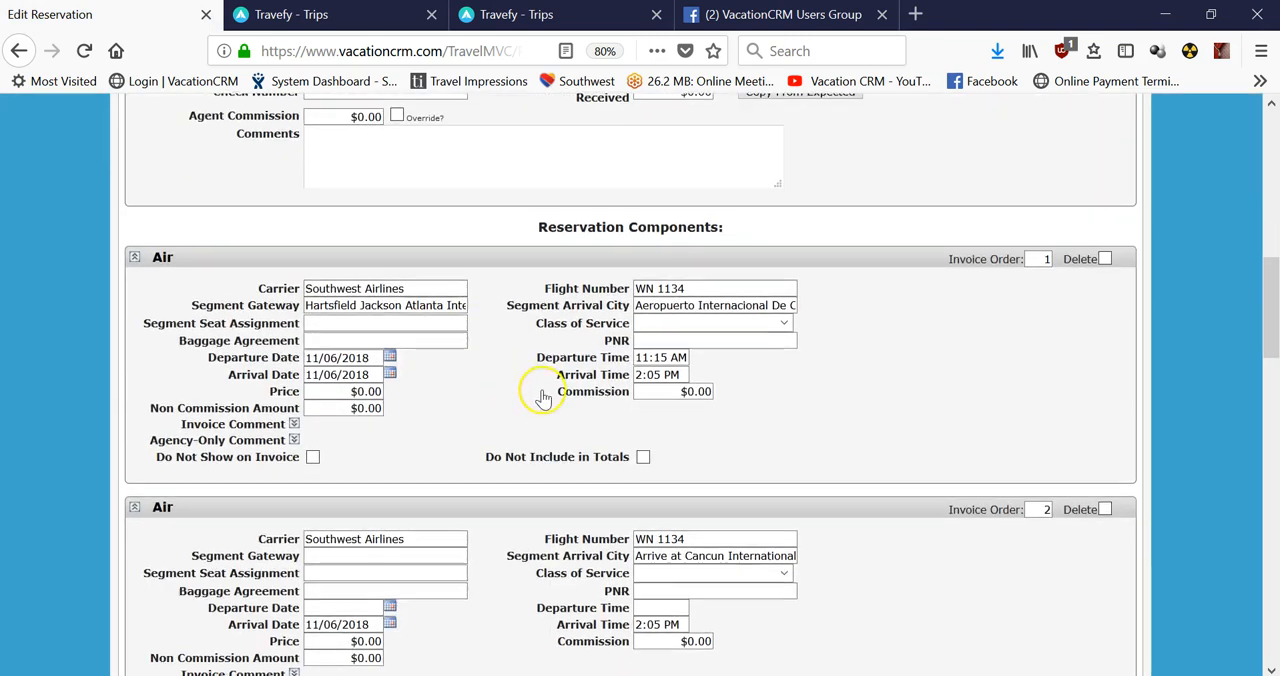
pyautogui.scroll(-2, 543, 400)
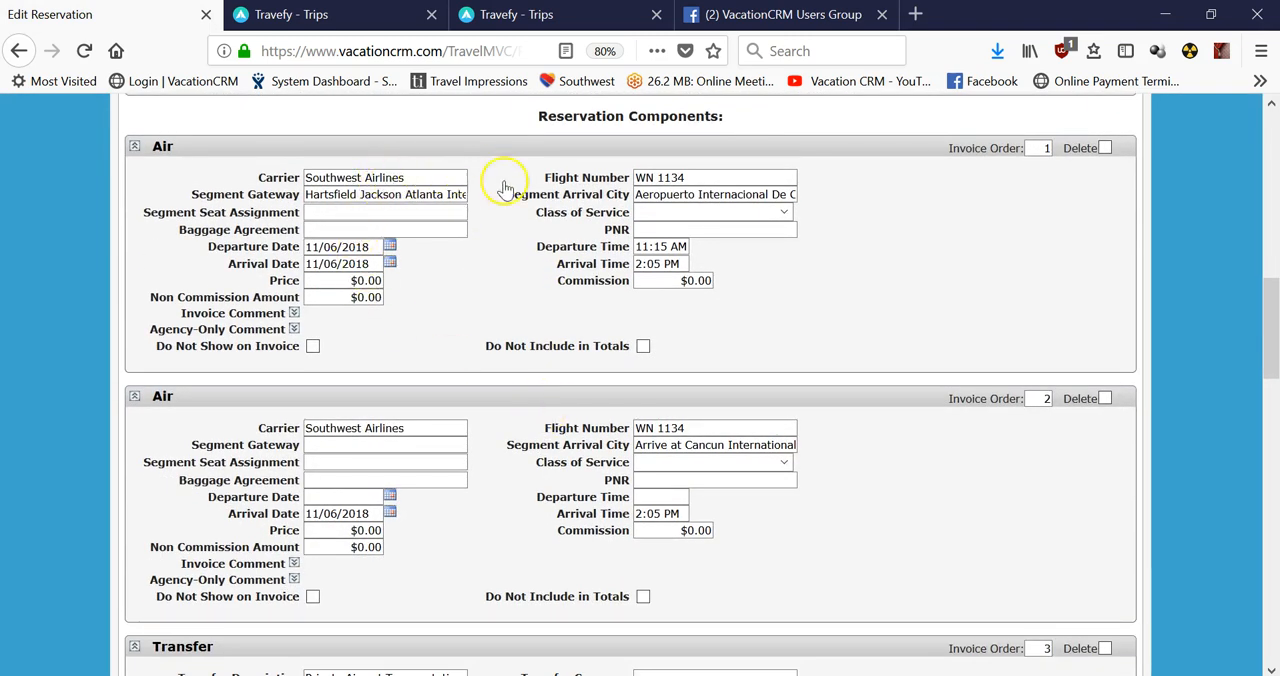
pyautogui.scroll(-6, 620, 255)
pyautogui.scroll(-5, 493, 322)
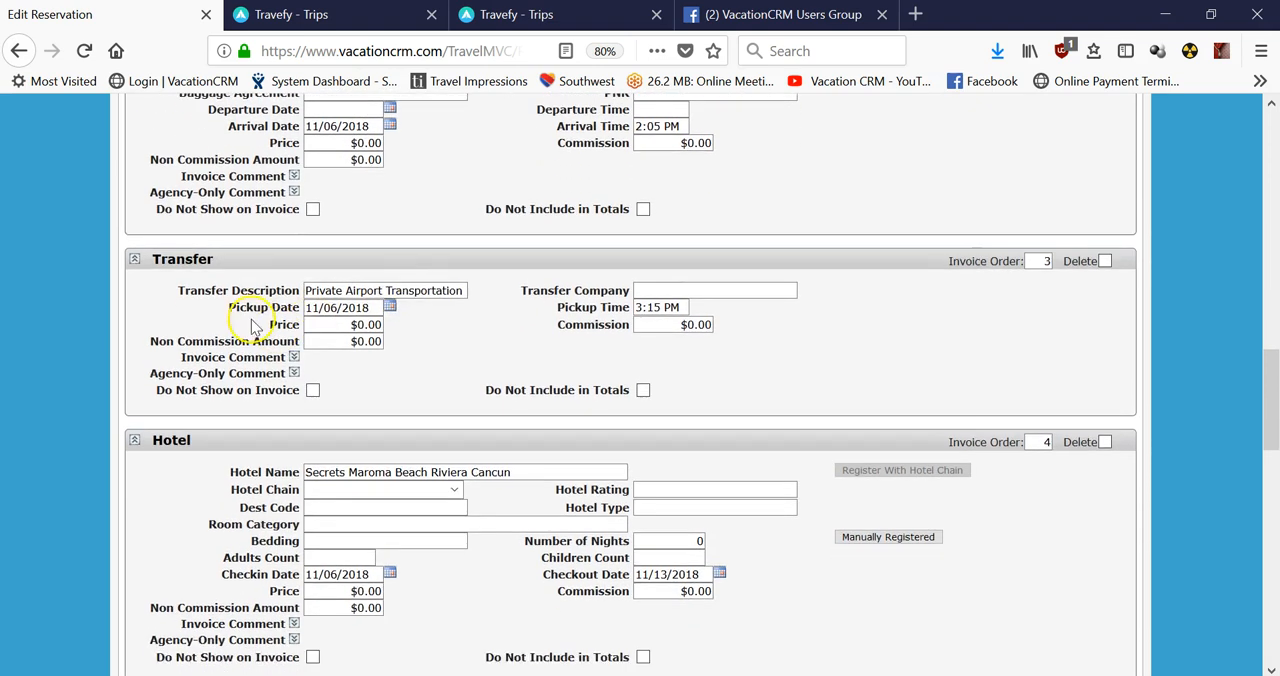
pyautogui.scroll(-1, 518, 347)
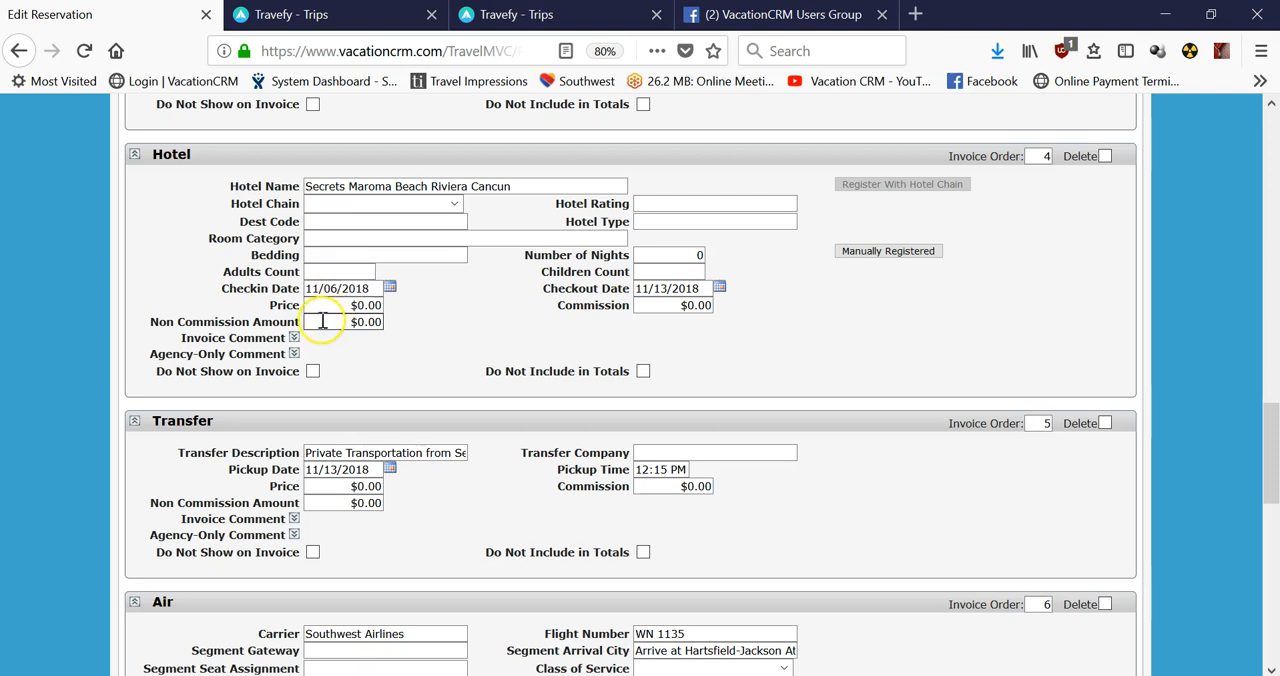
pyautogui.scroll(-1, 550, 395)
pyautogui.scroll(-1, 550, 397)
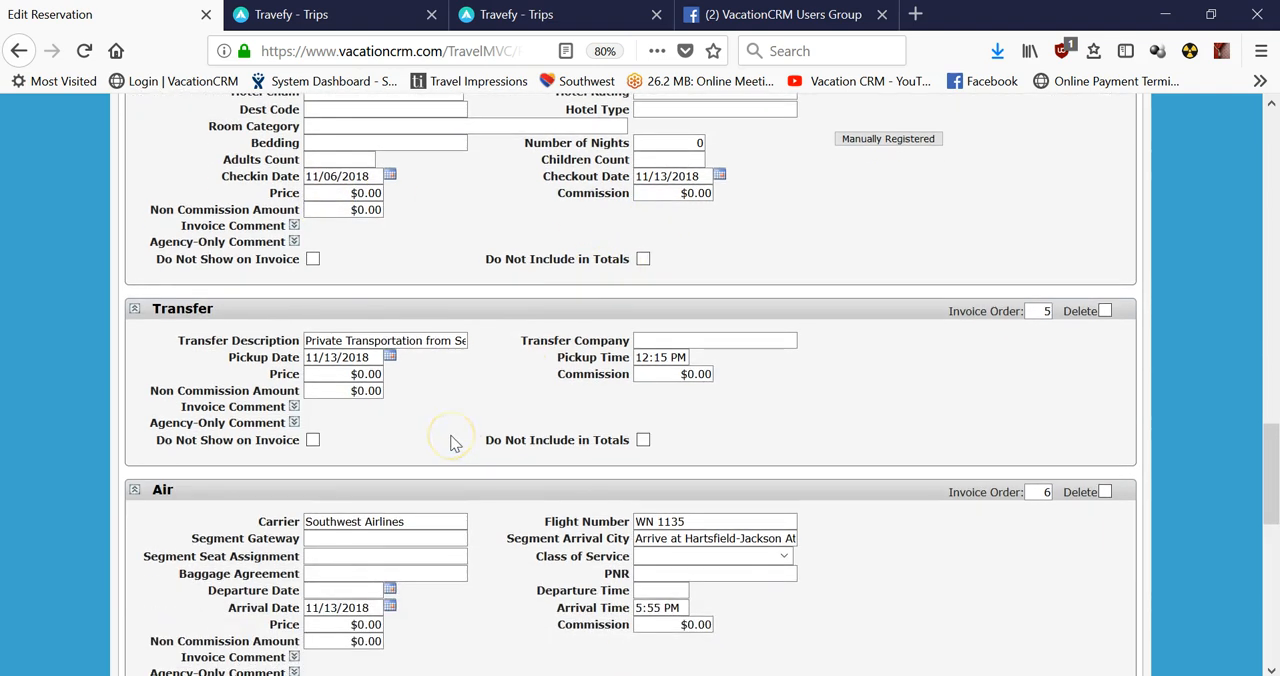